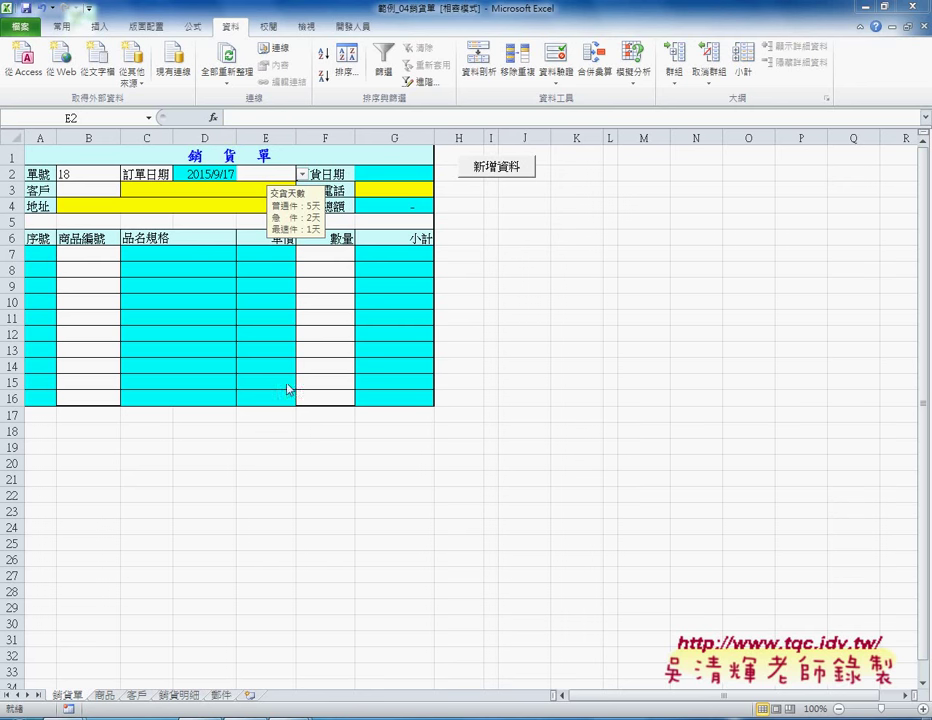
Review the formulas in serial cells A7:A16, lookup cells C7:E16 and order date D2.
left_click(40, 253)
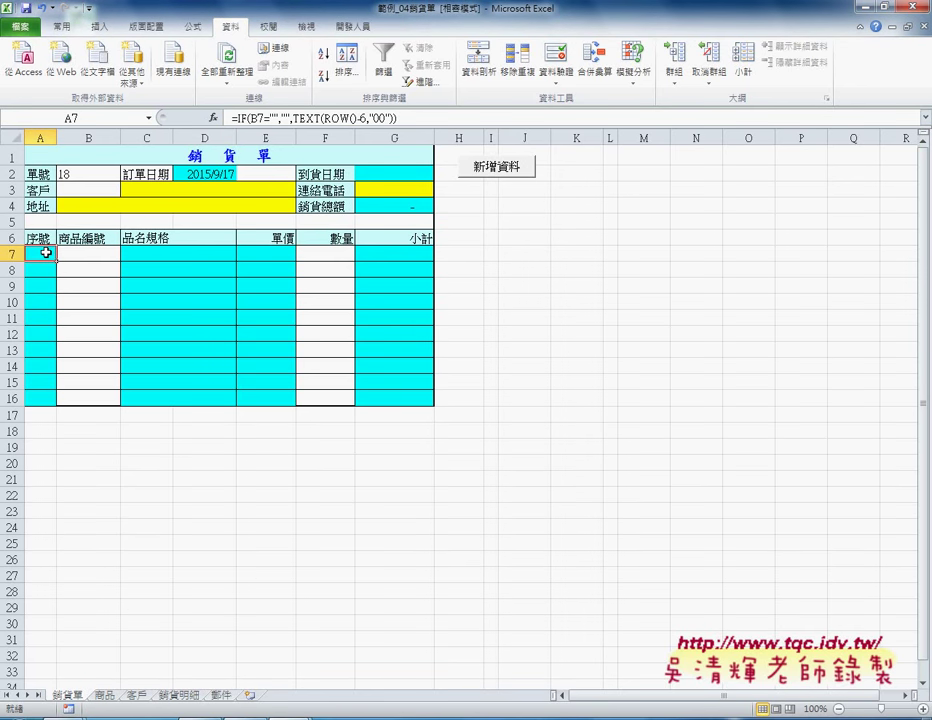
left_click_drag(46, 253, 41, 397)
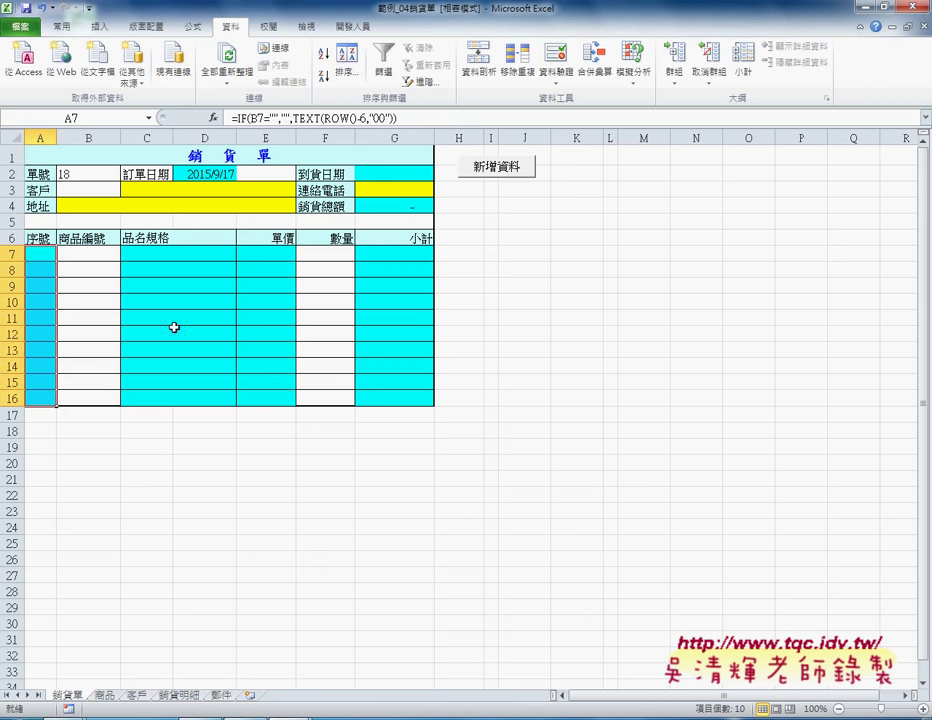
left_click_drag(179, 251, 248, 396)
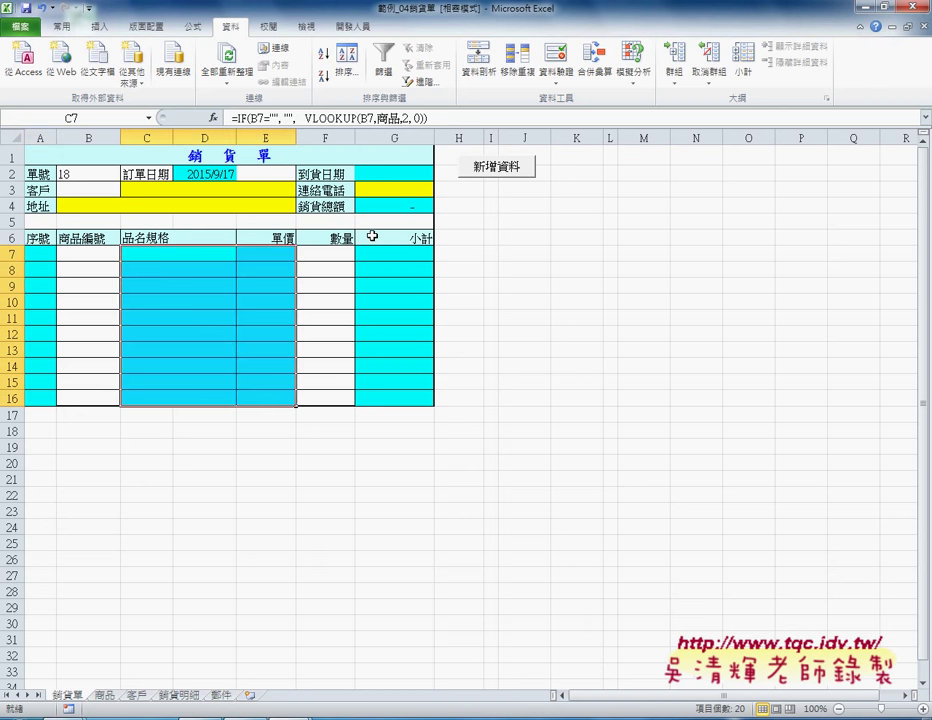
left_click(196, 174)
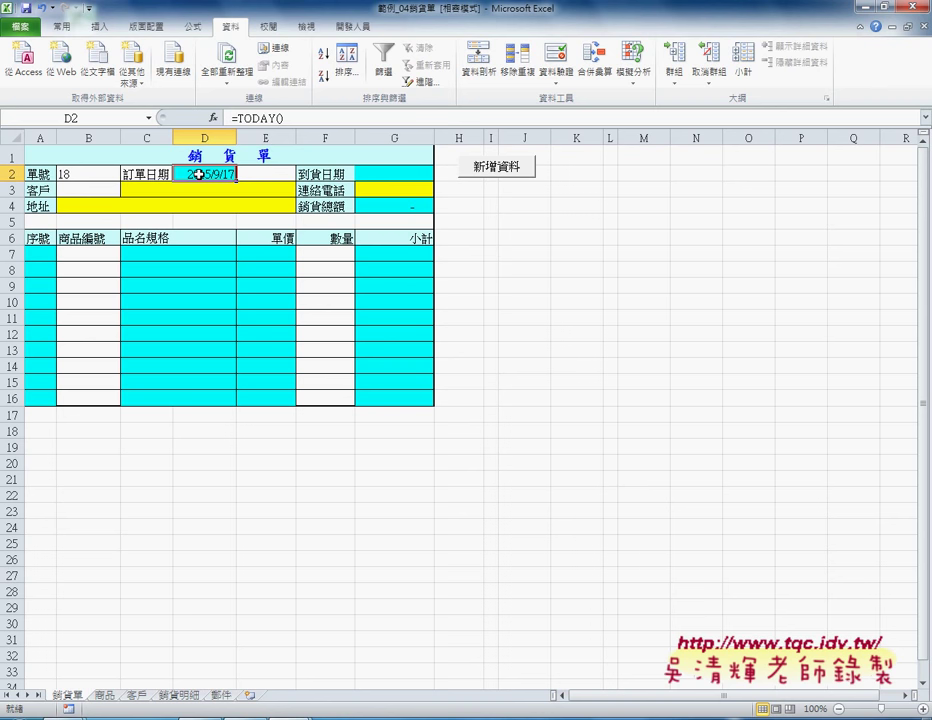
Review the input cells: order number B2, delivery days, product codes B7:B16 and quantities F7:F16.
left_click(115, 175)
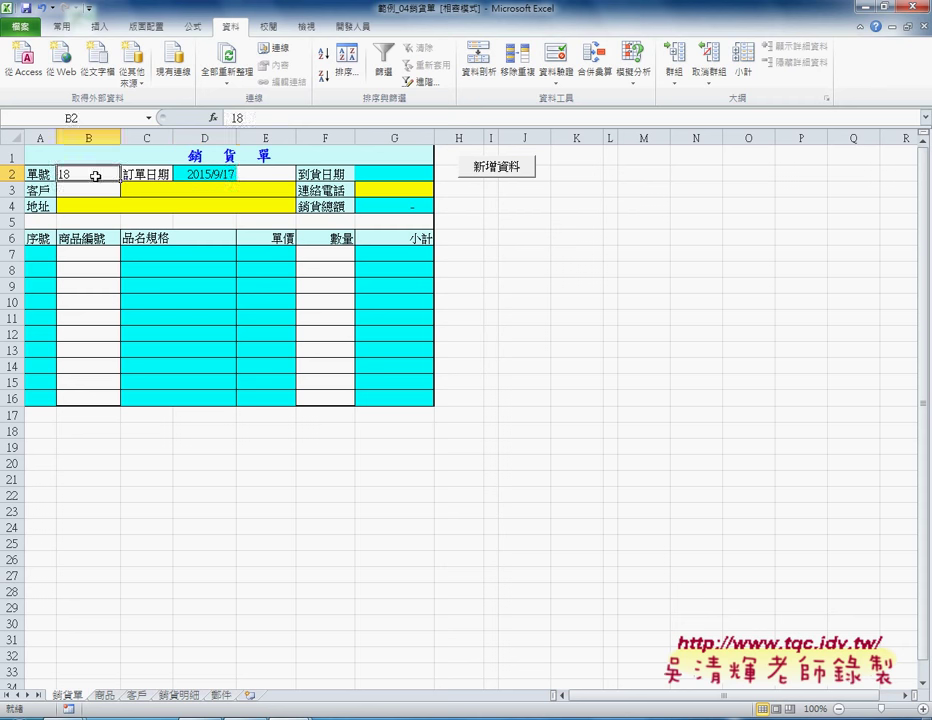
left_click(254, 173)
left_click_drag(66, 252, 94, 391)
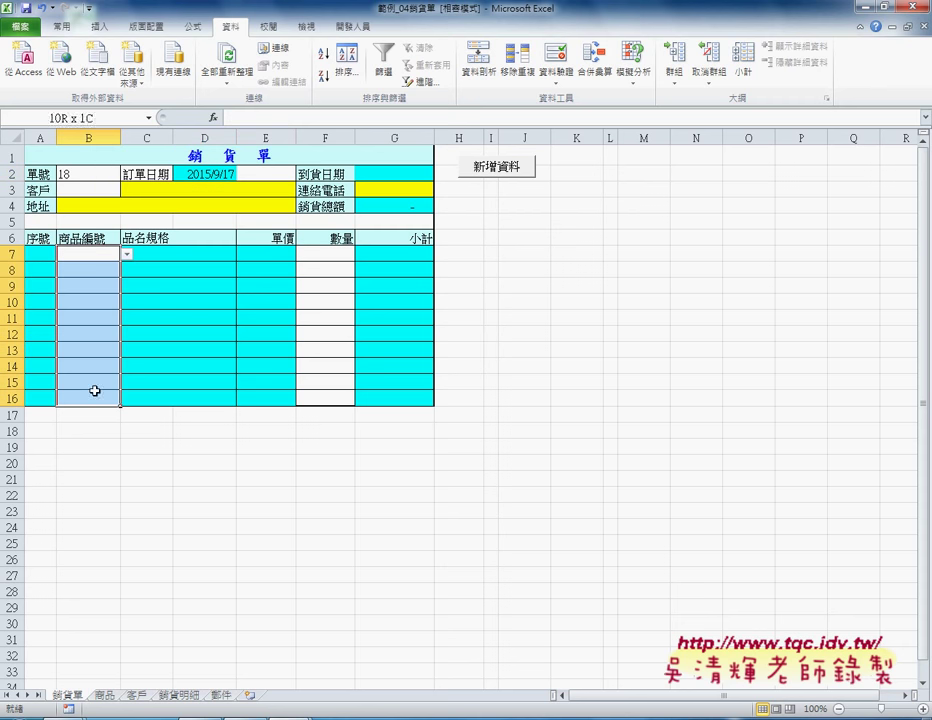
left_click_drag(318, 253, 320, 383)
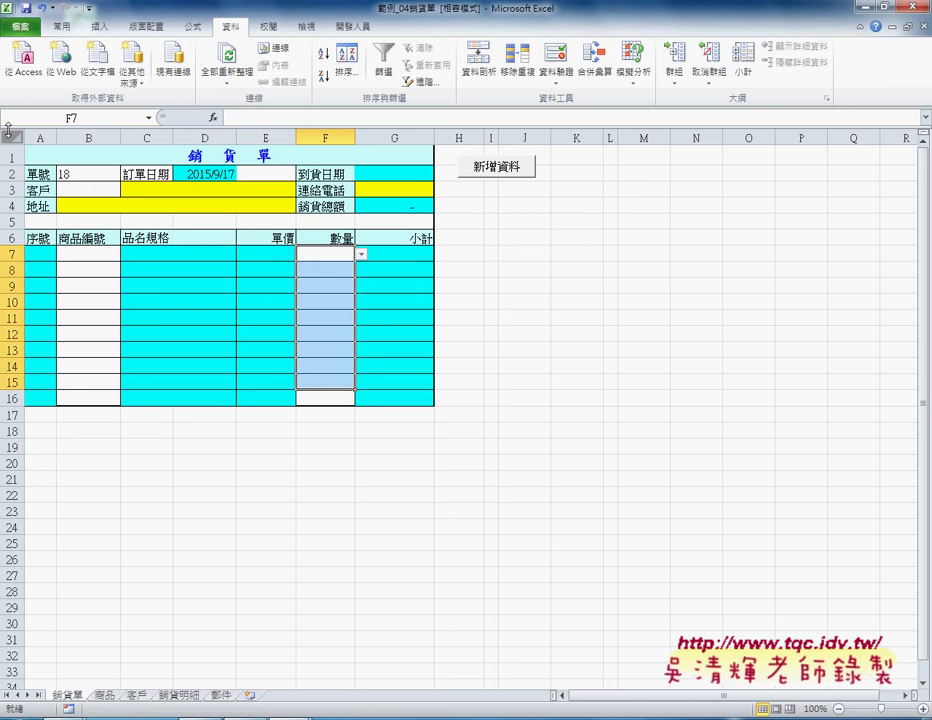
Select the whole order form range A1:G16.
left_click_drag(50, 156, 327, 401)
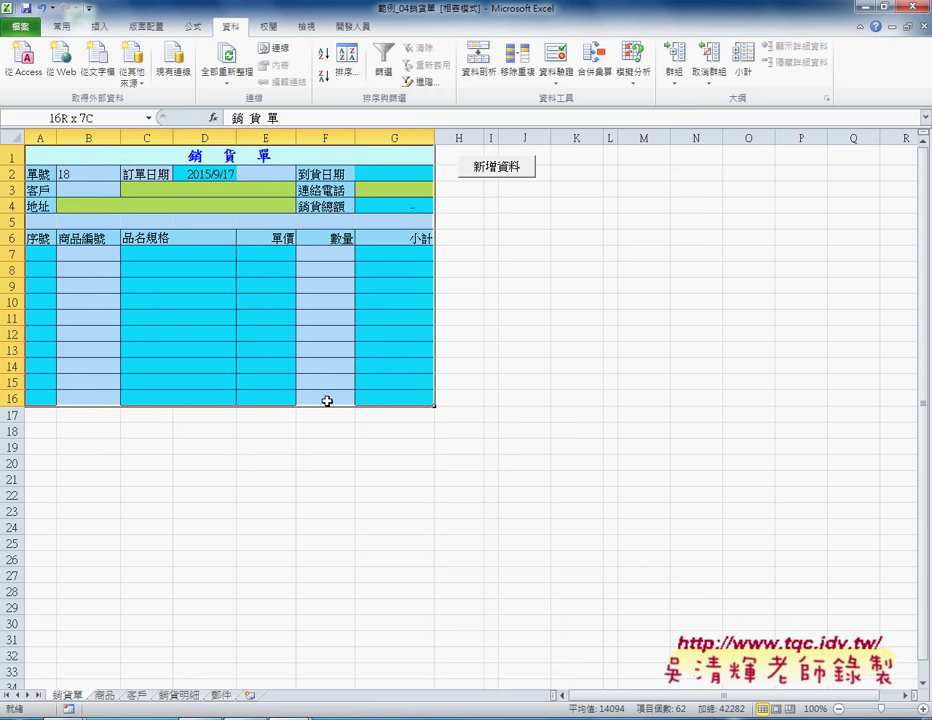
left_click(89, 175)
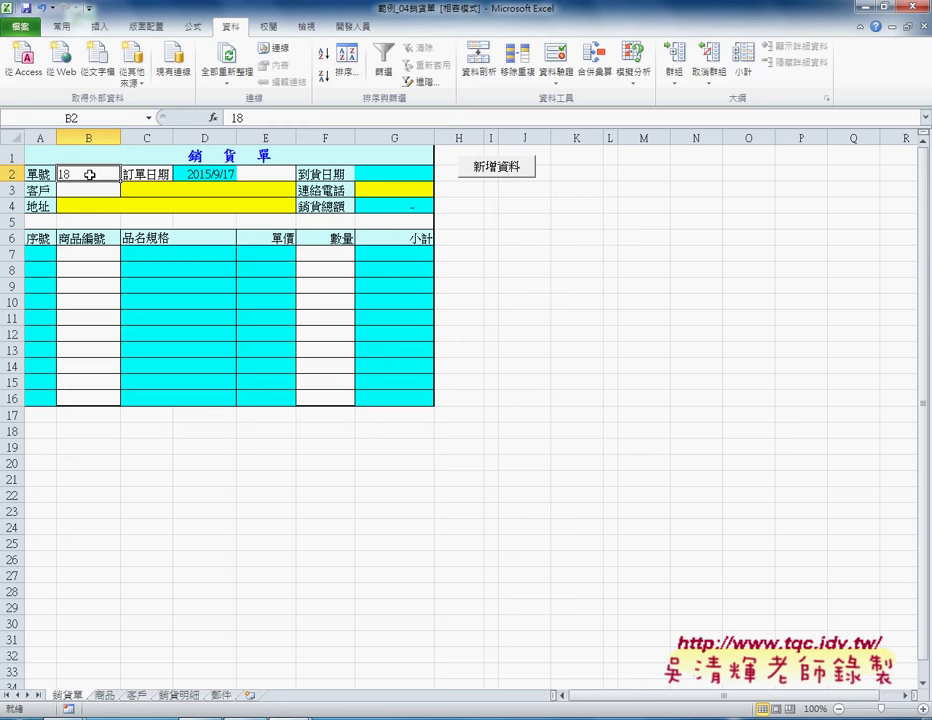
left_click(19, 139)
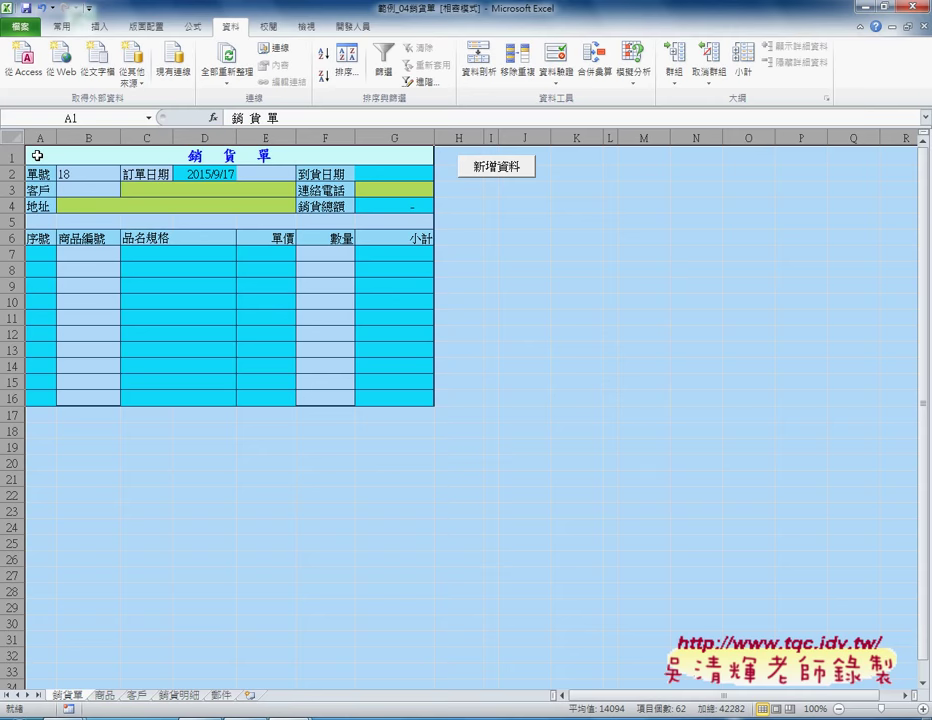
left_click_drag(30, 155, 315, 400)
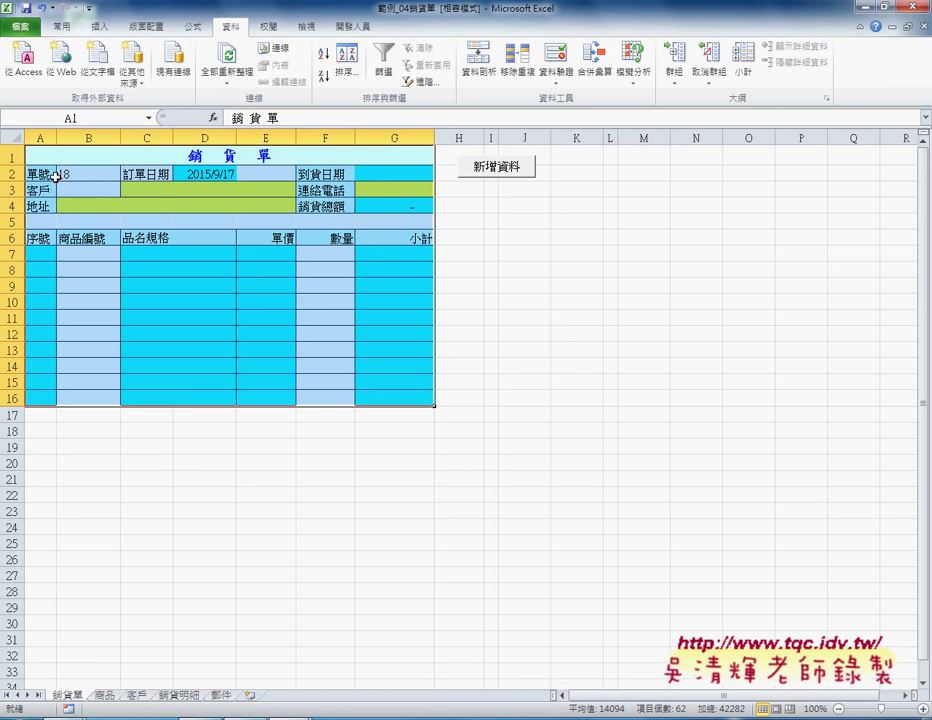
Show the Protection options in Format Cells for A1:G16, annotating Locked and Hidden.
right_click(223, 341)
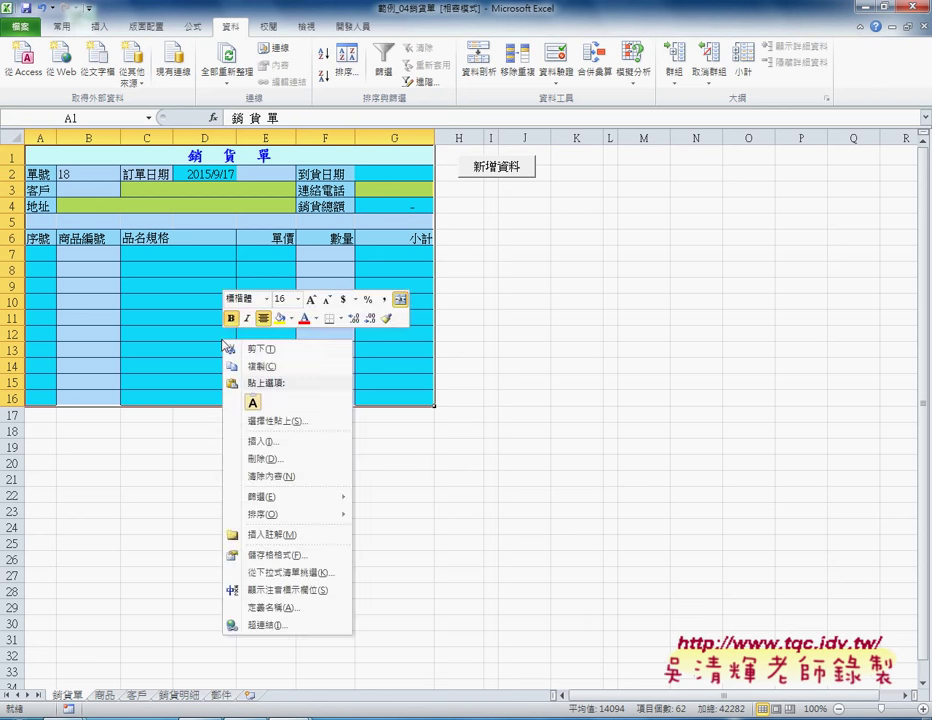
left_click(286, 555)
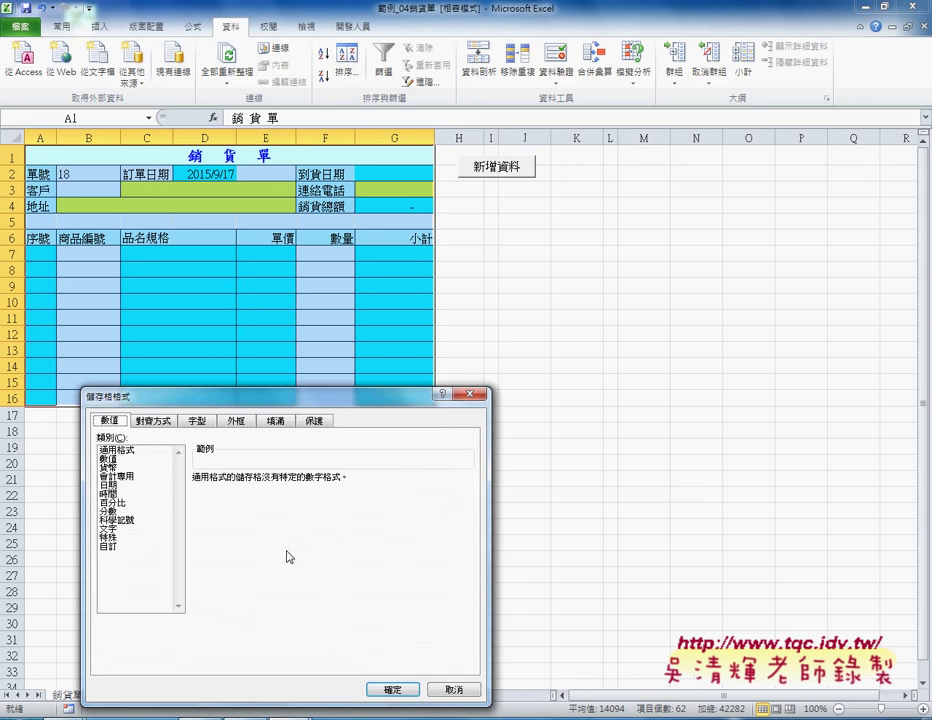
left_click_drag(333, 390, 536, 195)
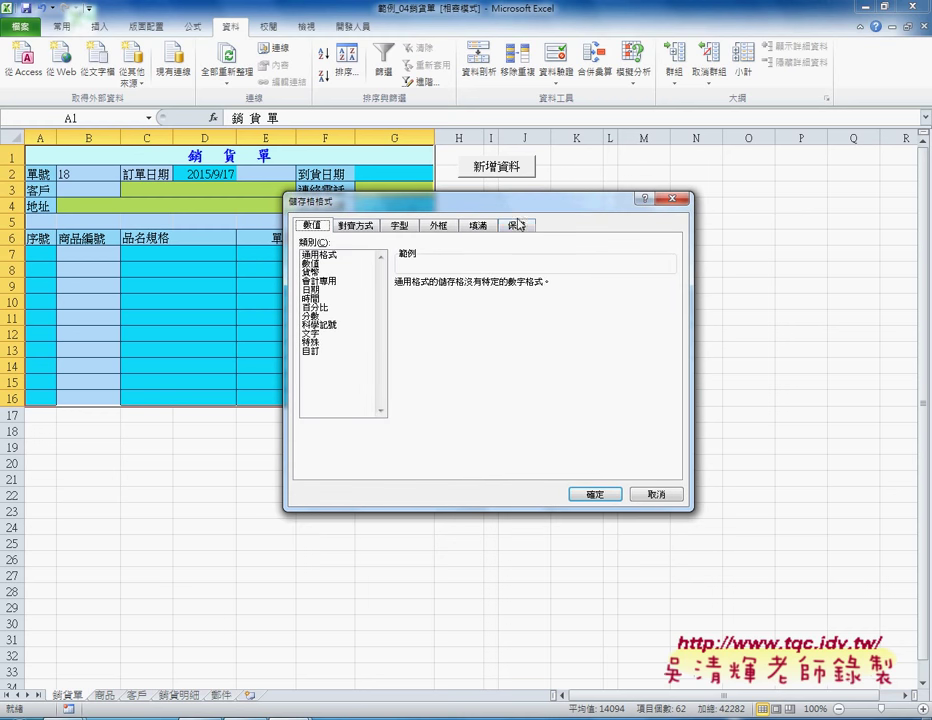
left_click(518, 227)
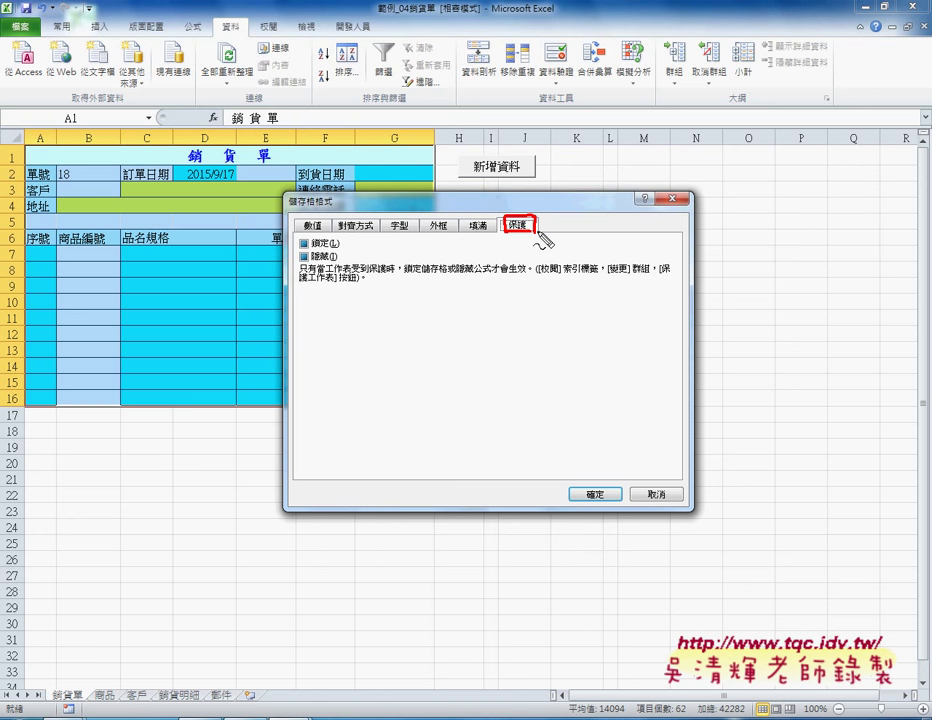
left_click(318, 242)
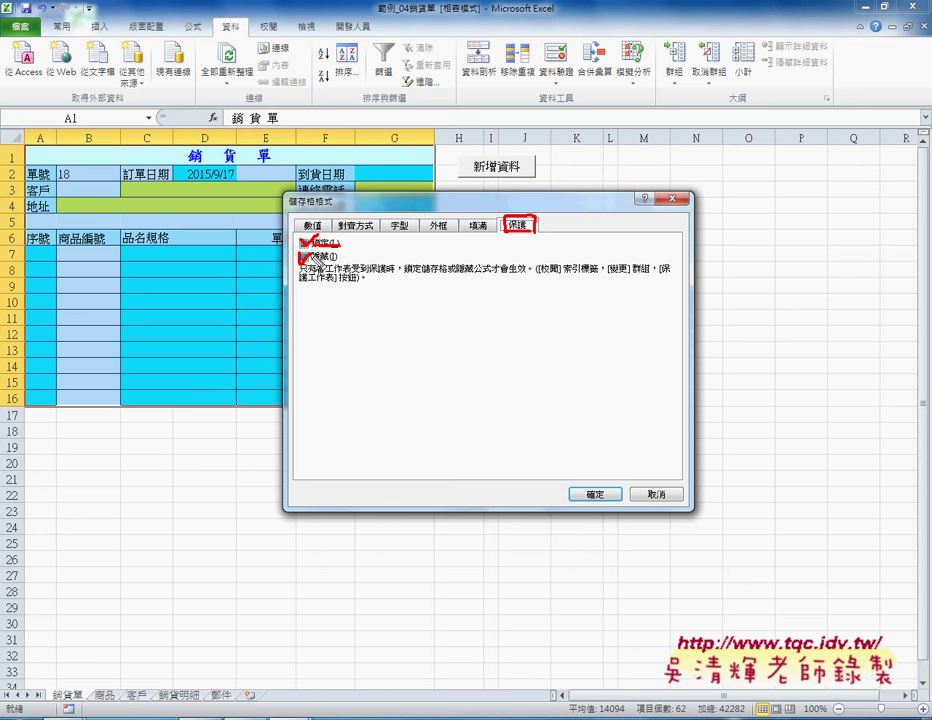
mouse_move(300, 254)
left_mouse_down()
mouse_move(316, 251)
mouse_move(340, 270)
left_mouse_up()
key("Escape")
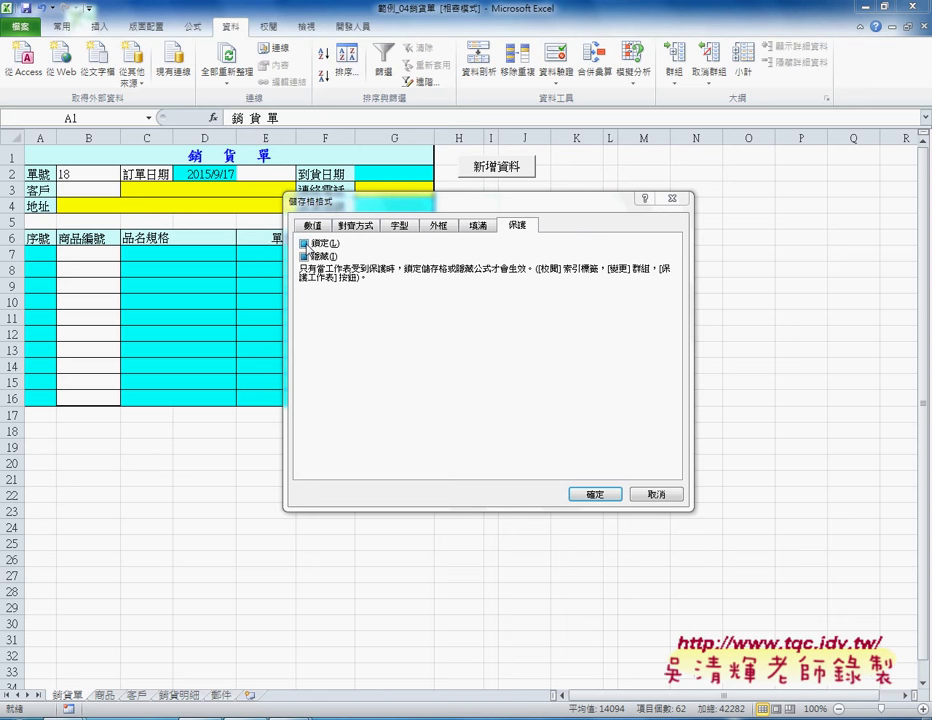
Set every cell of A1:G16 to both Locked and Hidden.
left_click(304, 243)
left_click(304, 256)
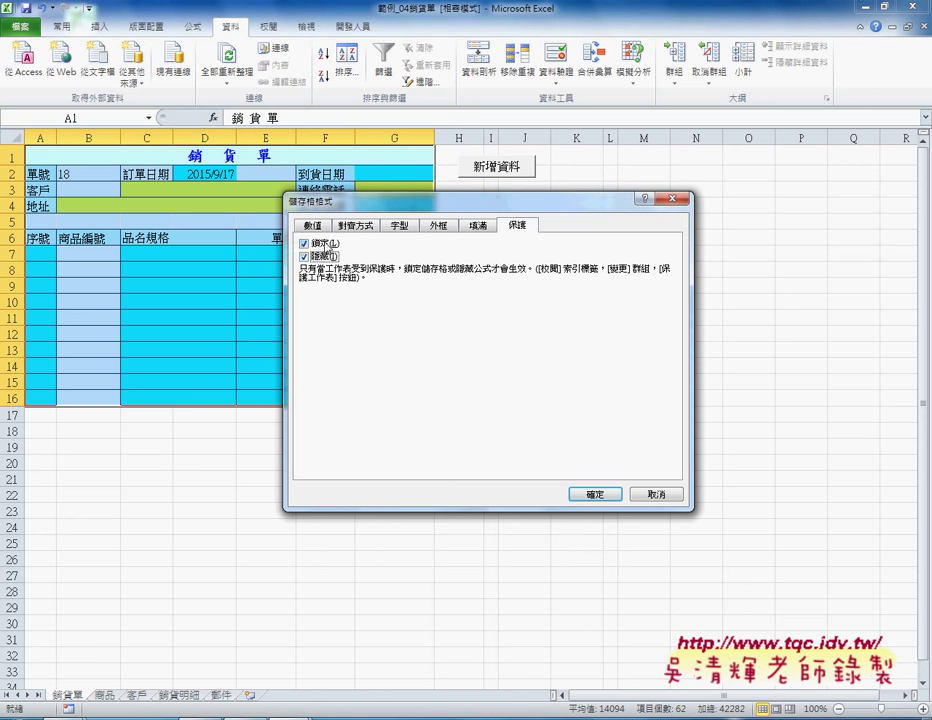
left_click(597, 494)
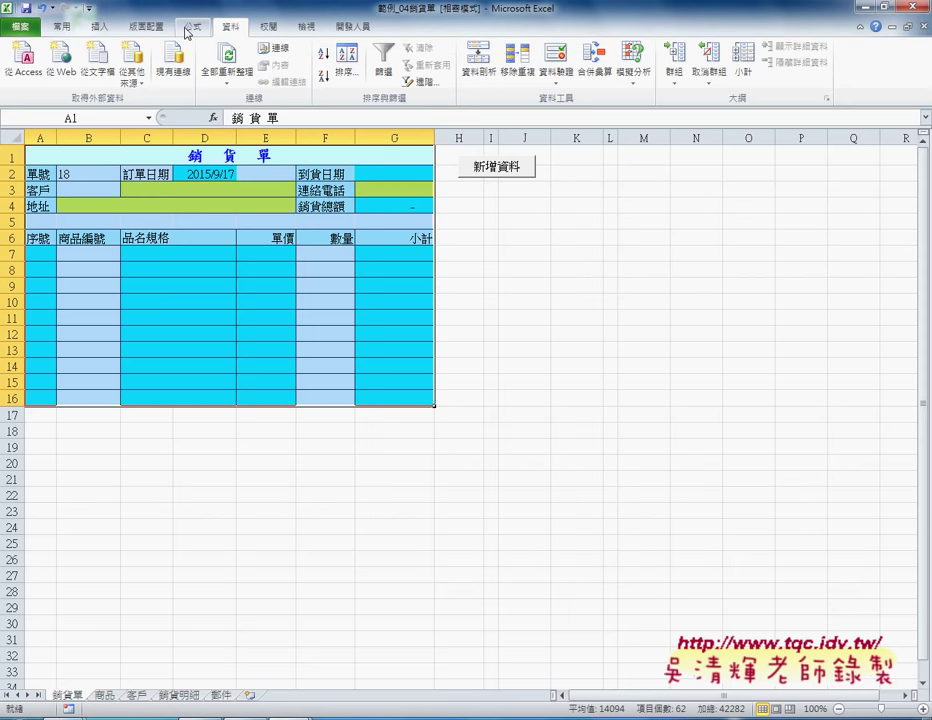
Display the Review (校閱) commands and reselect the order form A1:G16.
left_click(277, 30)
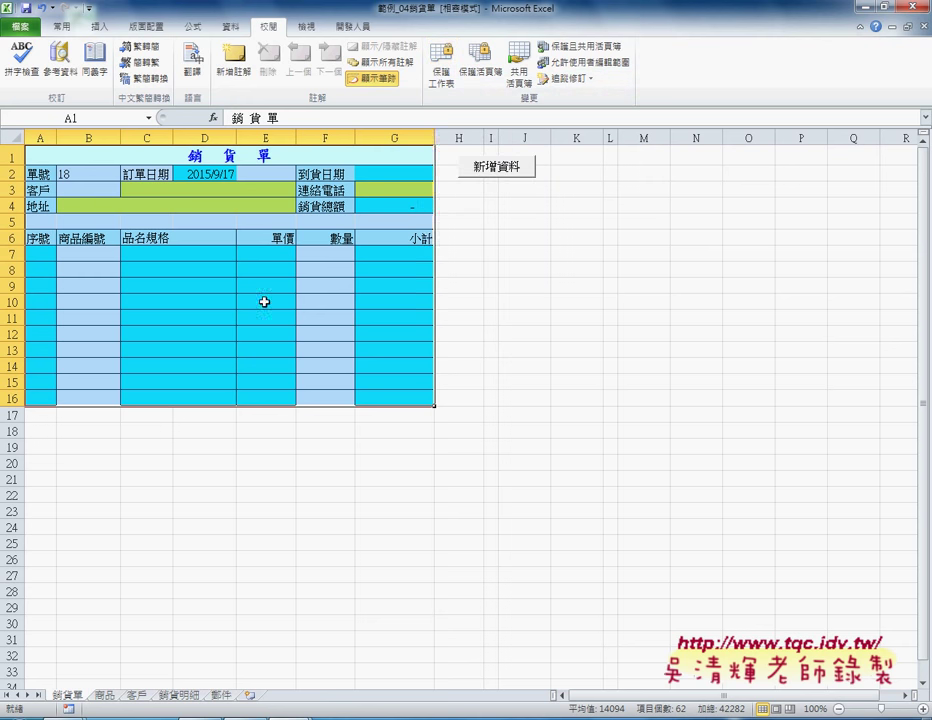
left_click(178, 302)
left_click_drag(90, 256, 86, 399)
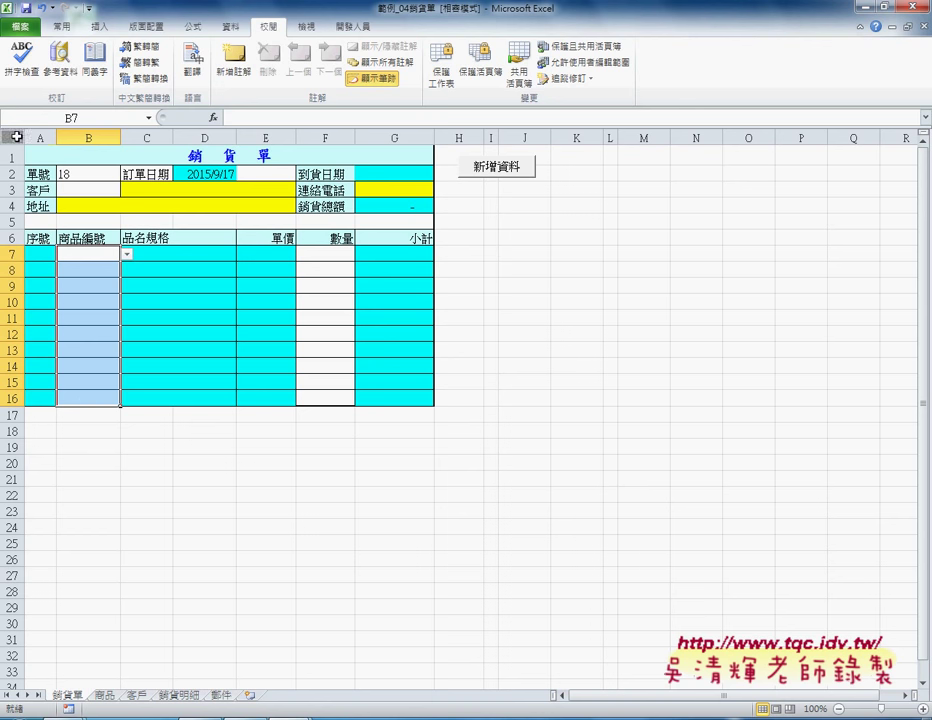
left_click_drag(44, 150, 304, 395)
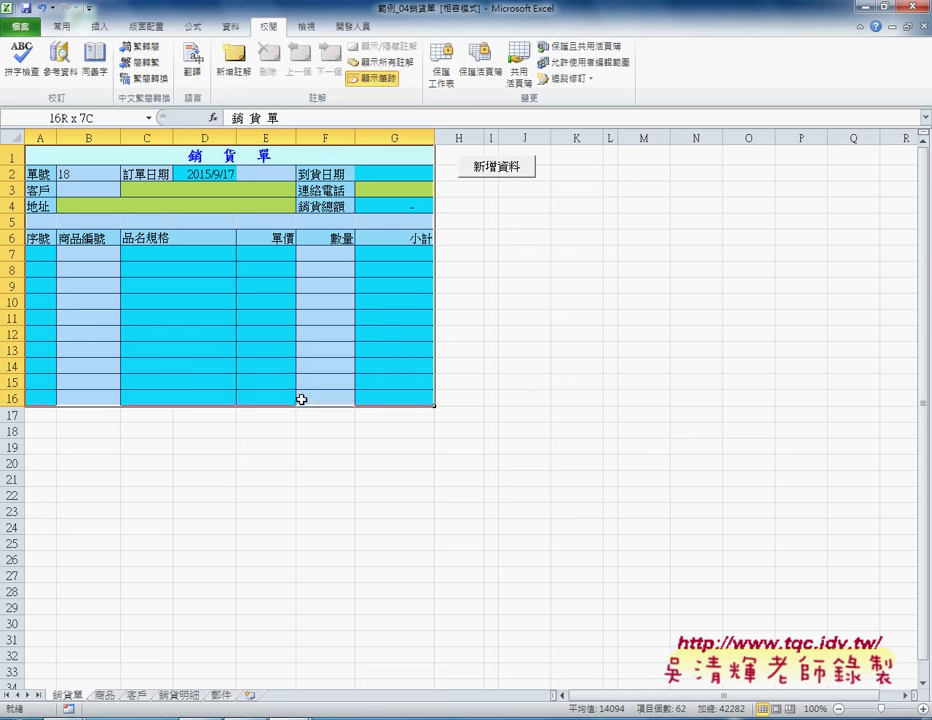
Verify that A1:G16 is still Locked and Hidden in Format Cells, closing without changes.
right_click(274, 292)
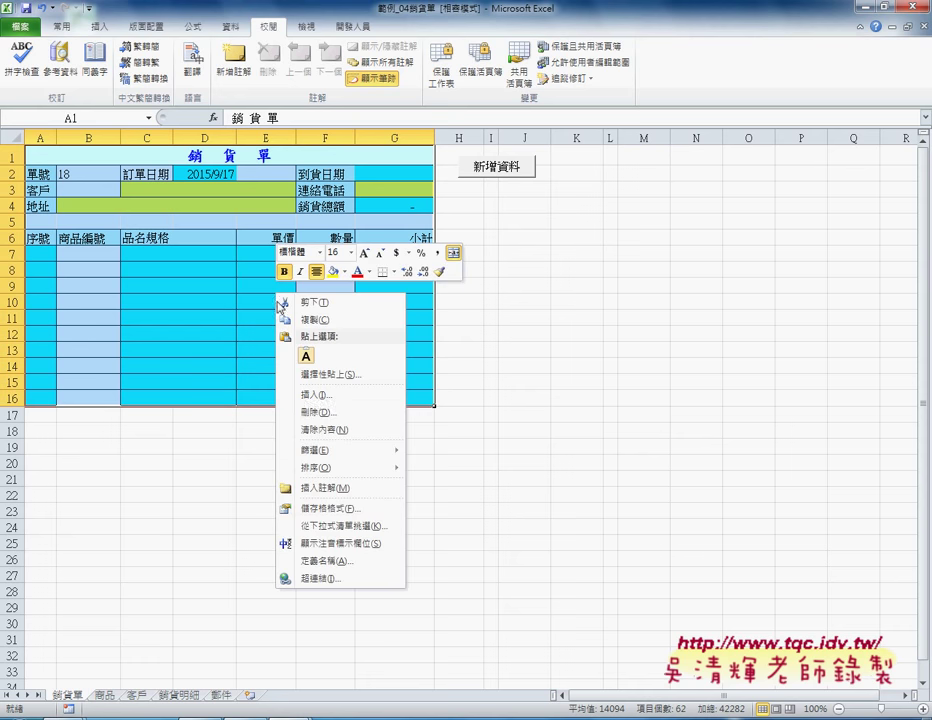
left_click(333, 506)
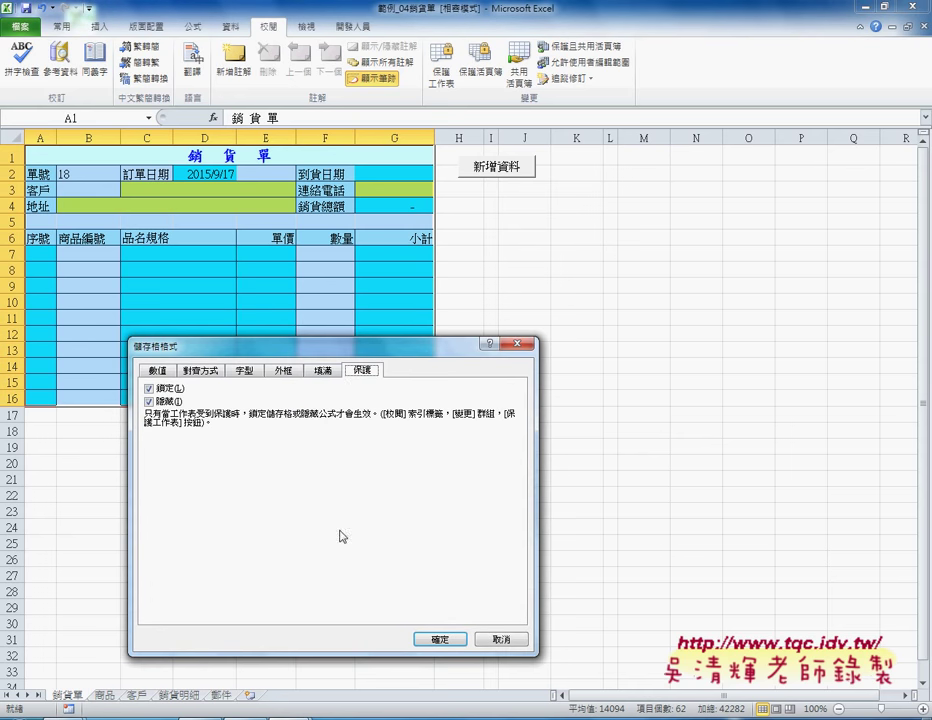
left_click(494, 639)
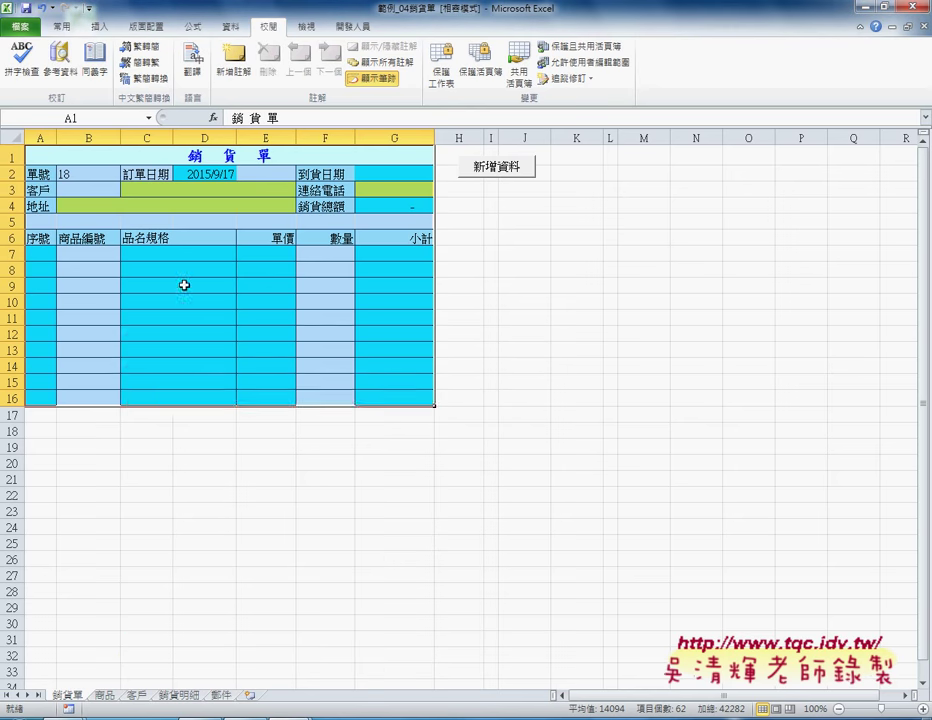
left_click(86, 177)
Make input cells B2:B3, F7:F16 and B7:B16 unlocked and not hidden.
left_click_drag(86, 177, 88, 190)
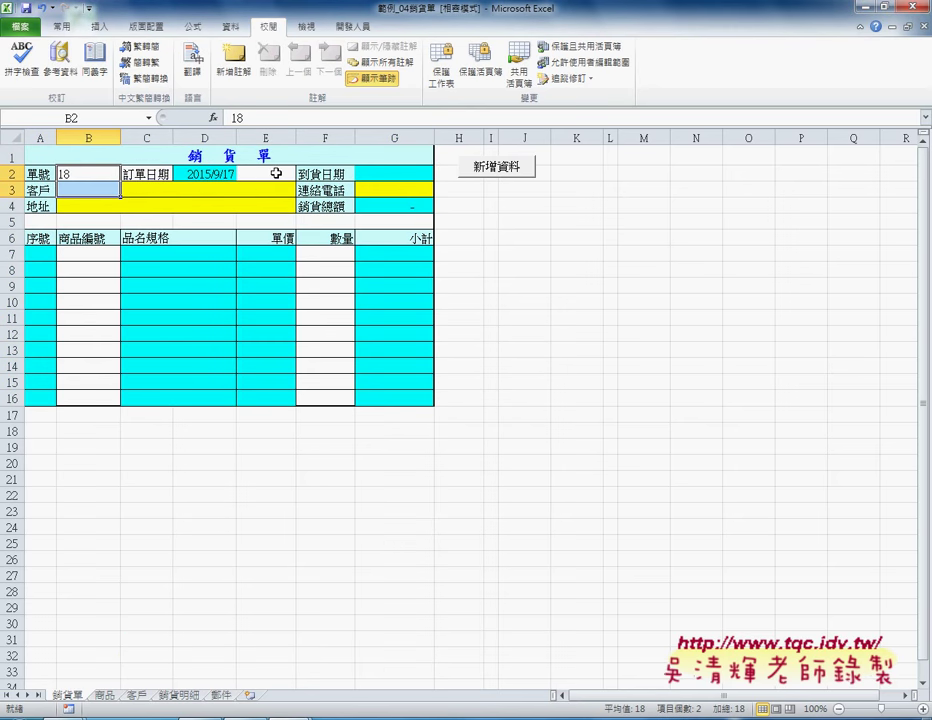
left_click_drag(318, 254, 328, 399)
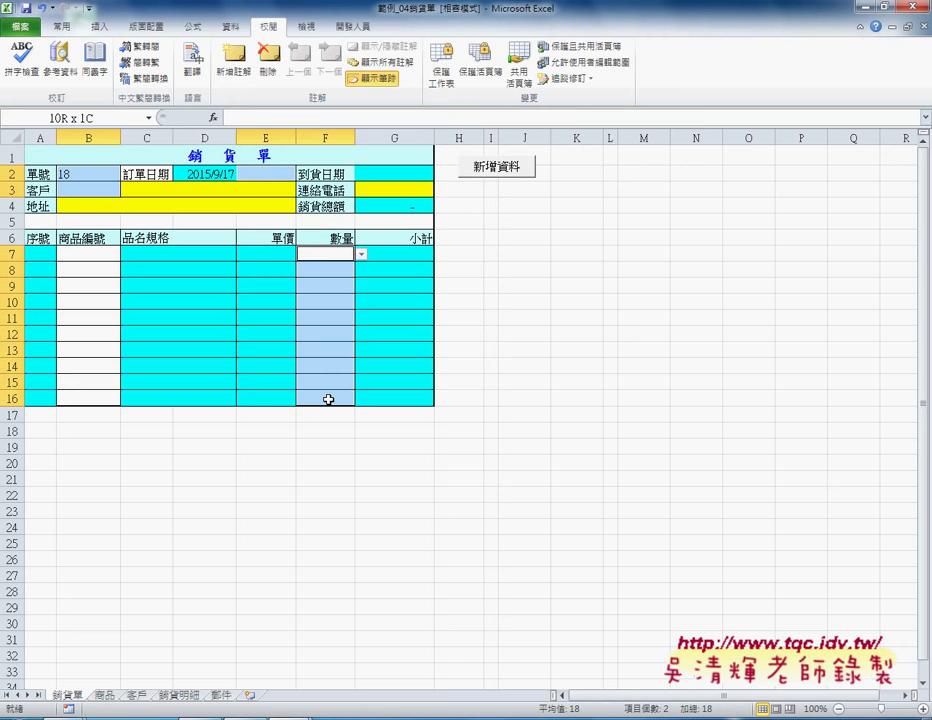
left_click_drag(96, 256, 88, 397)
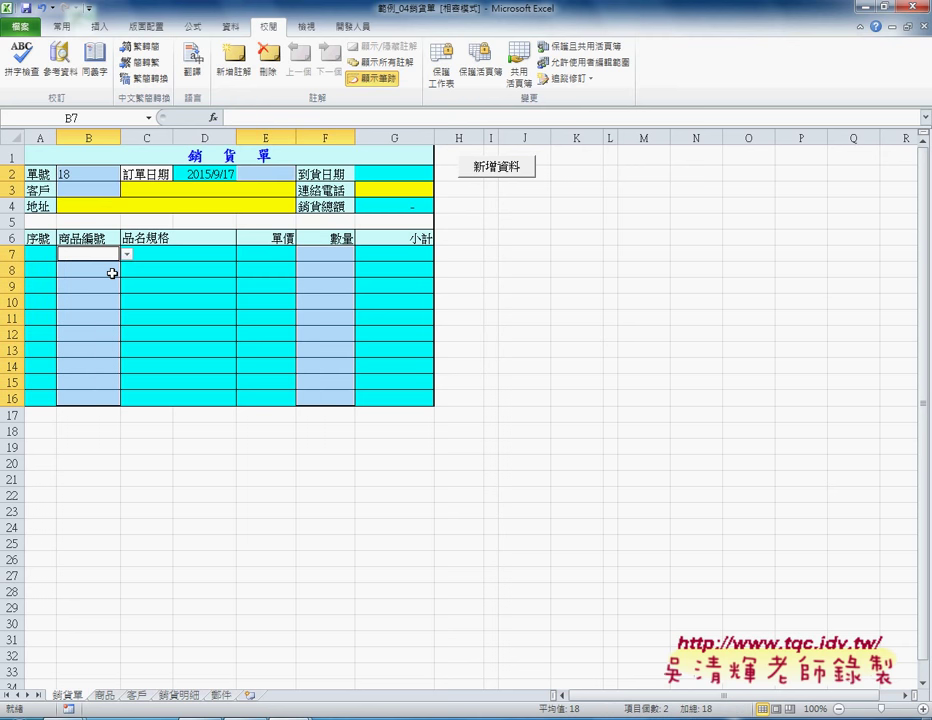
right_click(338, 294)
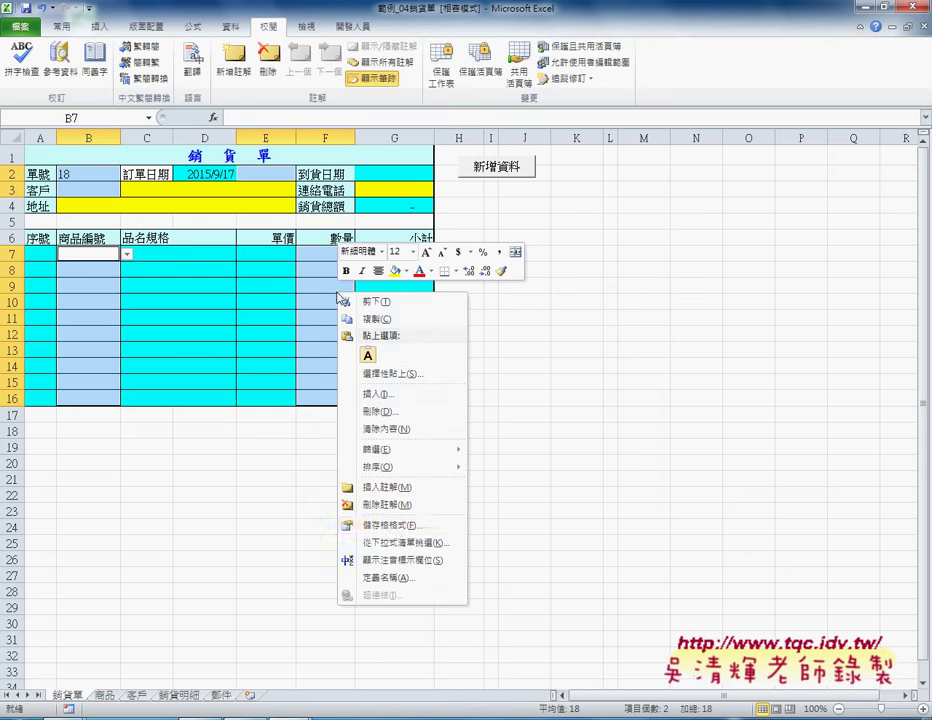
left_click(393, 525)
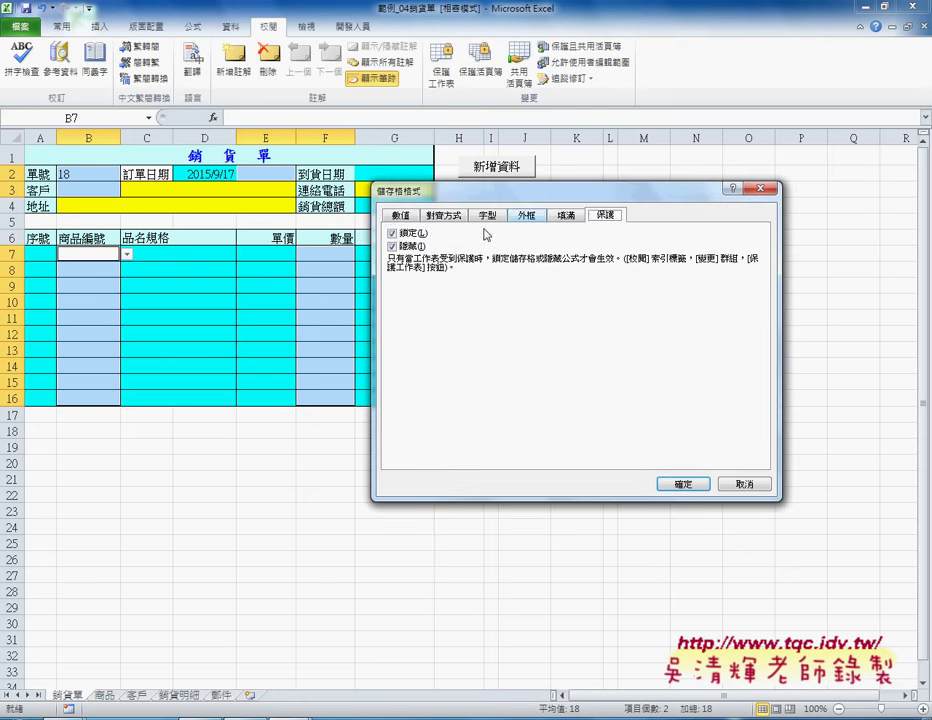
left_click(405, 233)
left_click(410, 245)
left_click(684, 484)
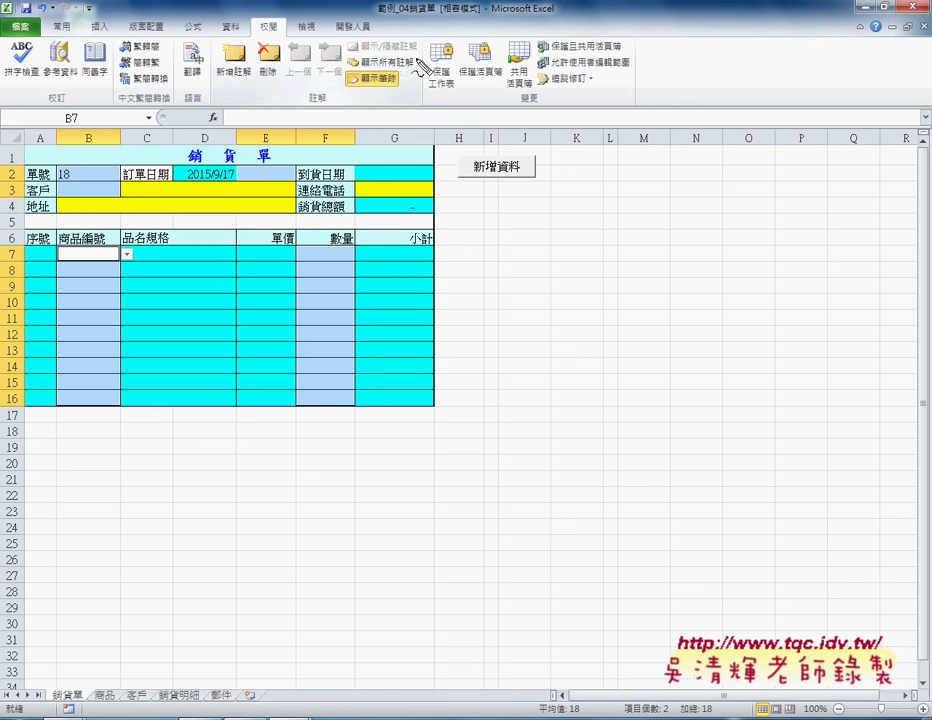
Point out the Protect Sheet (保護工作表) button on the Review tab.
left_click_drag(276, 19, 272, 20)
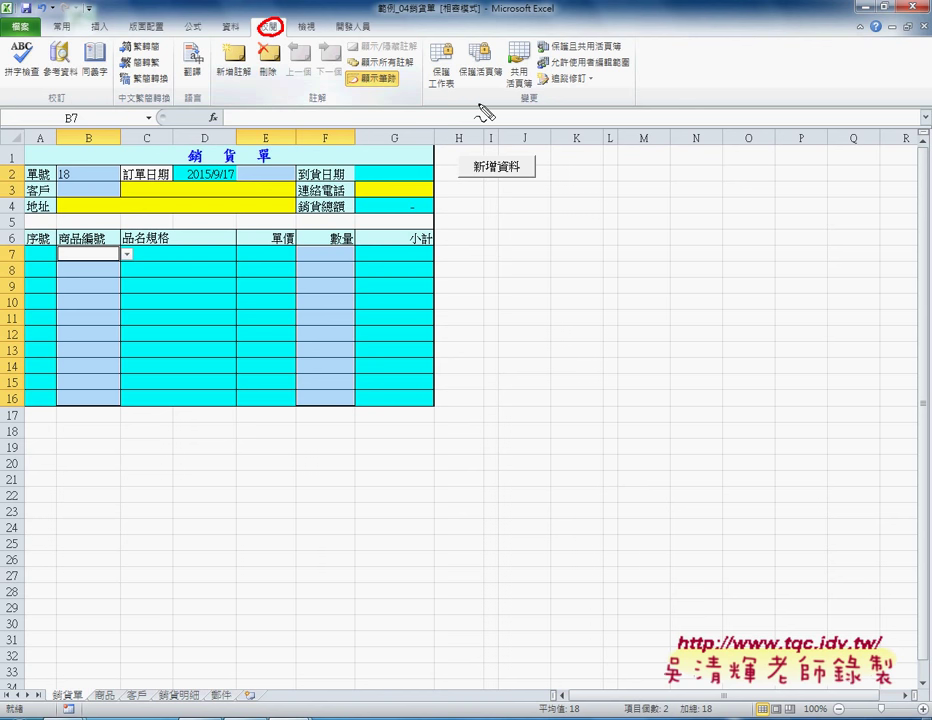
left_click_drag(445, 42, 452, 100)
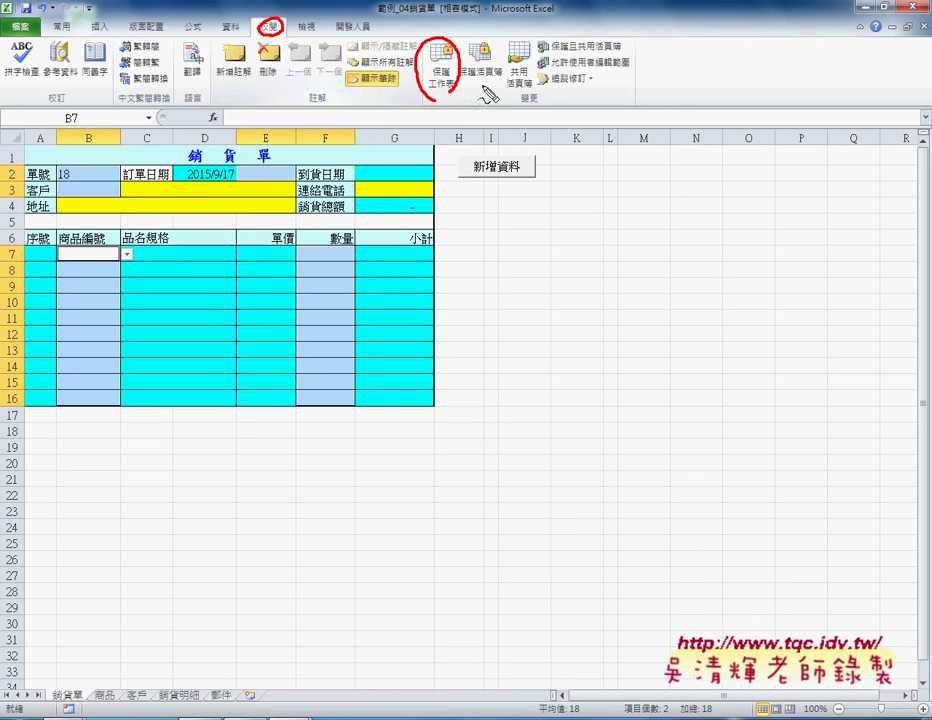
key("Escape")
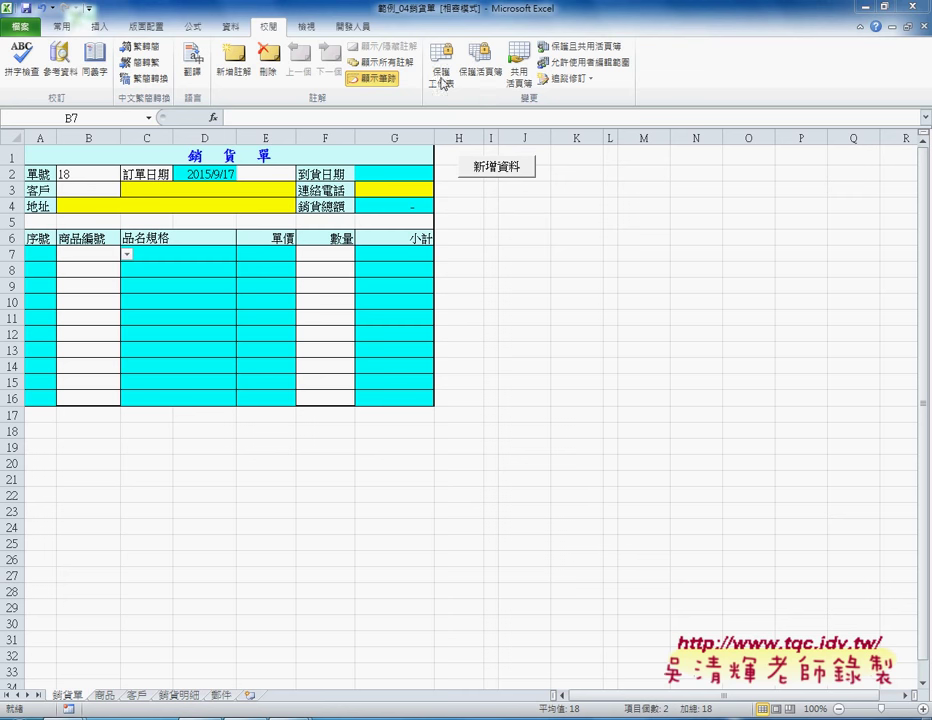
Protect the 銷貨單 sheet with a password, entering it twice to confirm.
left_click(446, 76)
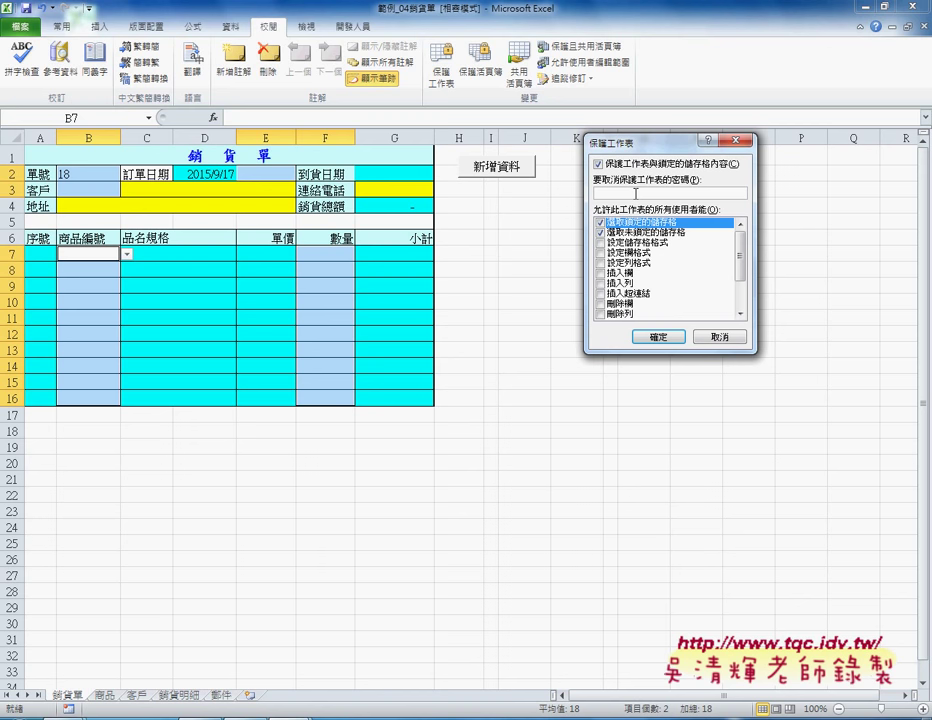
left_click(661, 338)
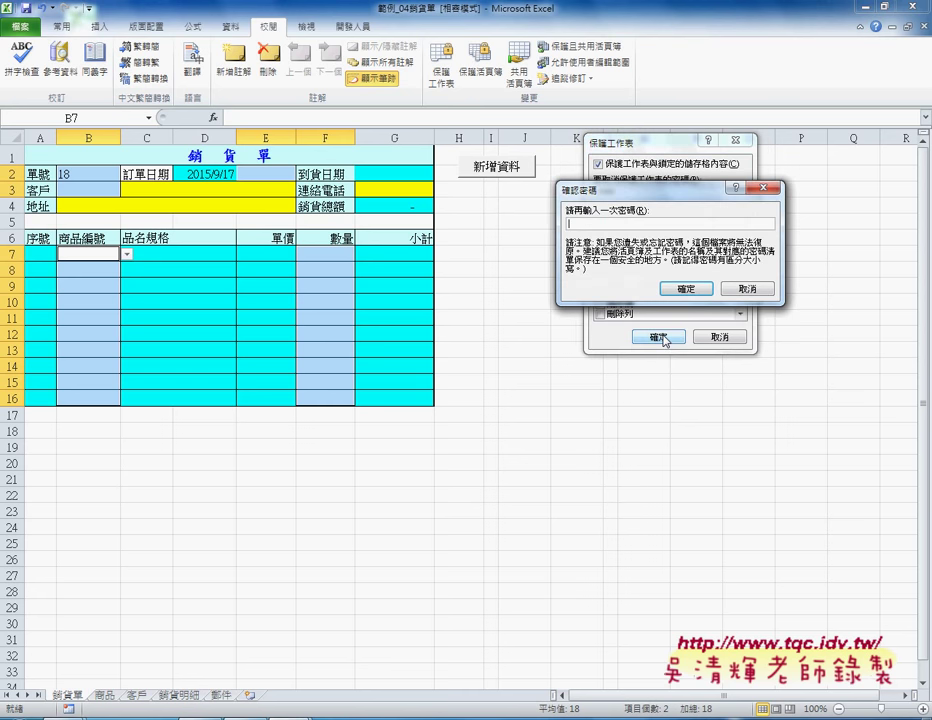
key("Return")
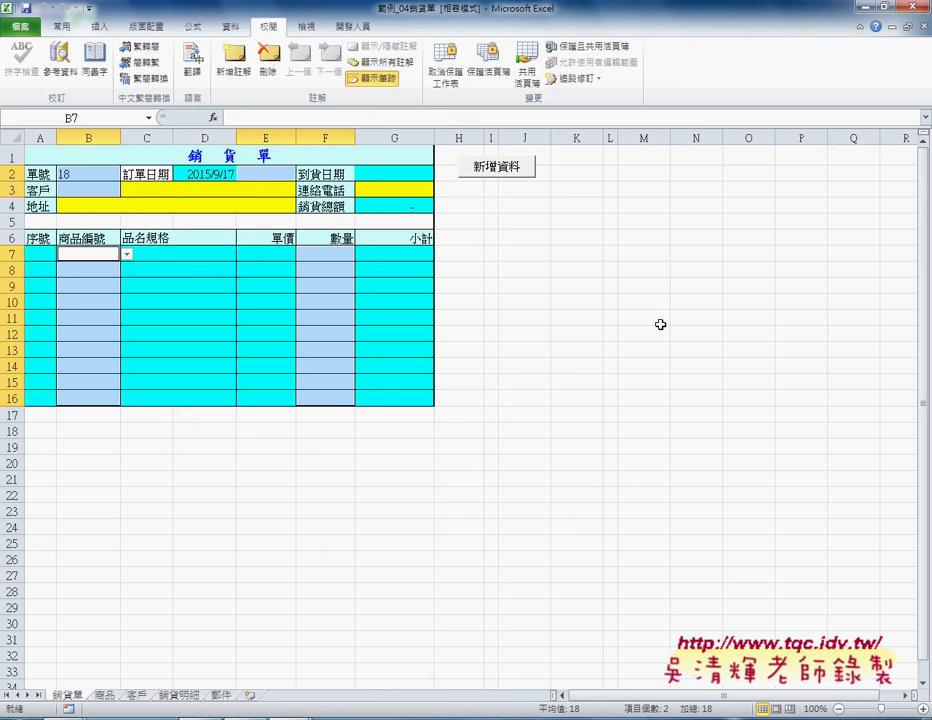
left_click(660, 324)
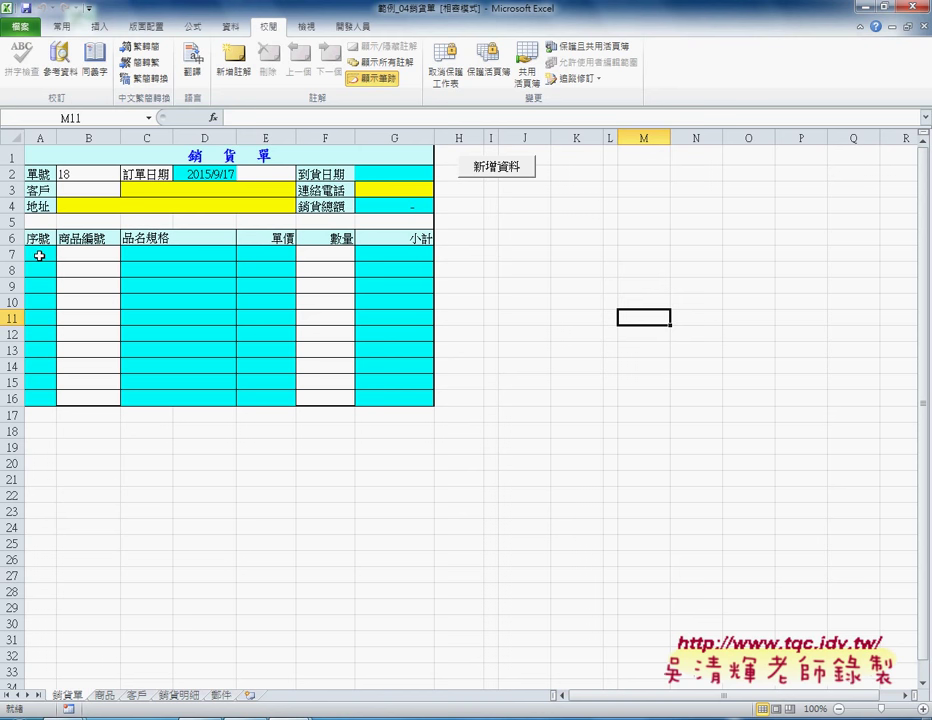
left_click(39, 256)
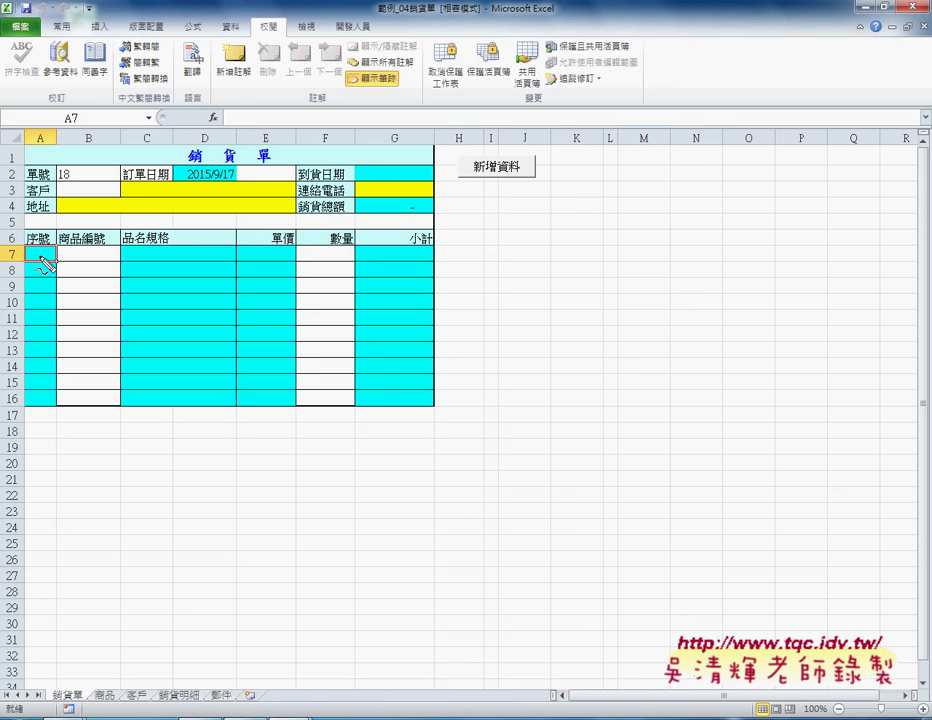
mouse_move(52, 246)
left_mouse_down()
mouse_move(26, 252)
mouse_move(165, 120)
mouse_move(215, 118)
left_mouse_up()
left_click_drag(283, 130, 297, 133)
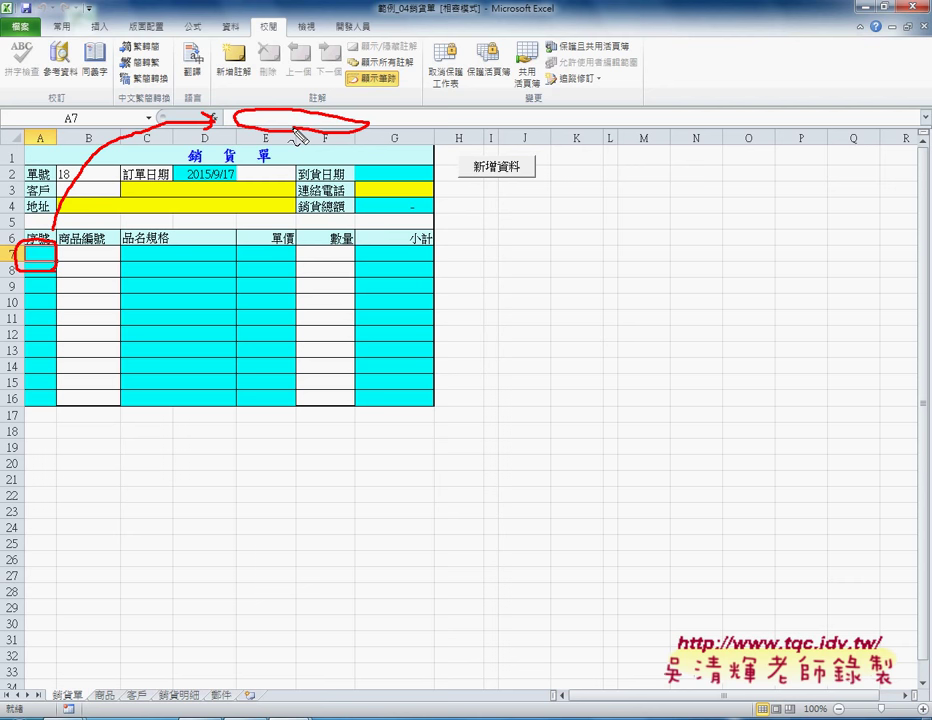
key("Escape")
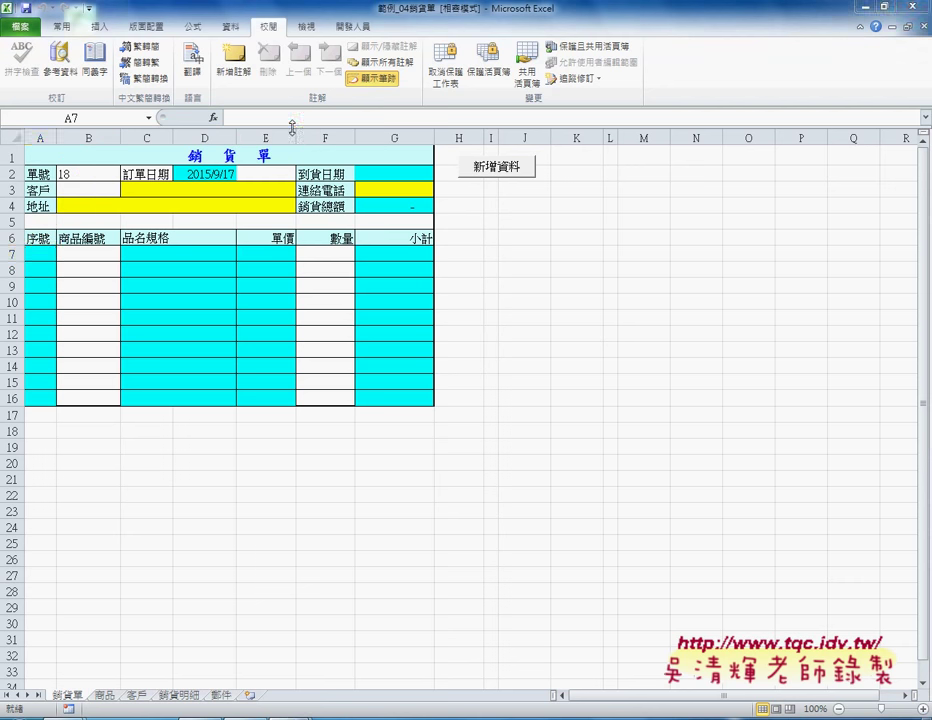
Enter product A1101 in B7 and confirm the A7 and C7 formulas stay hidden.
left_click(95, 253)
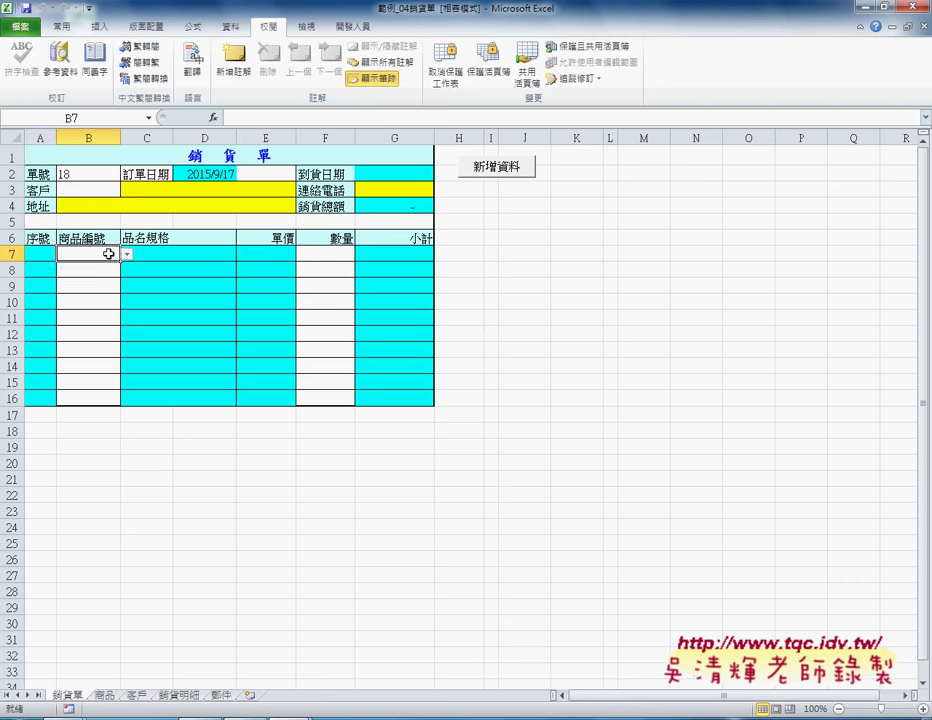
left_click(126, 257)
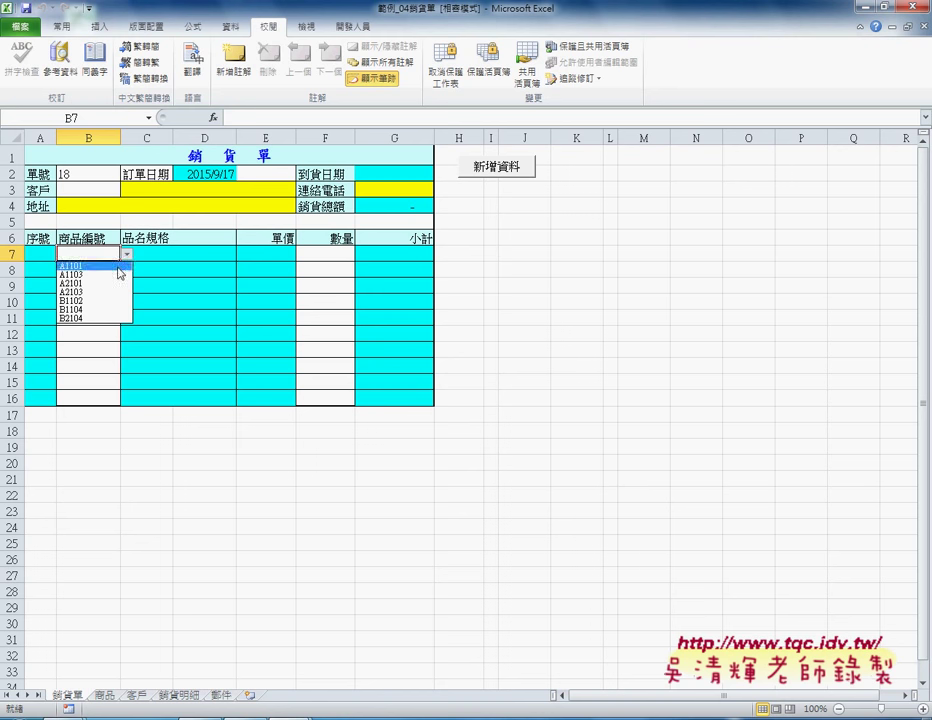
left_click(117, 266)
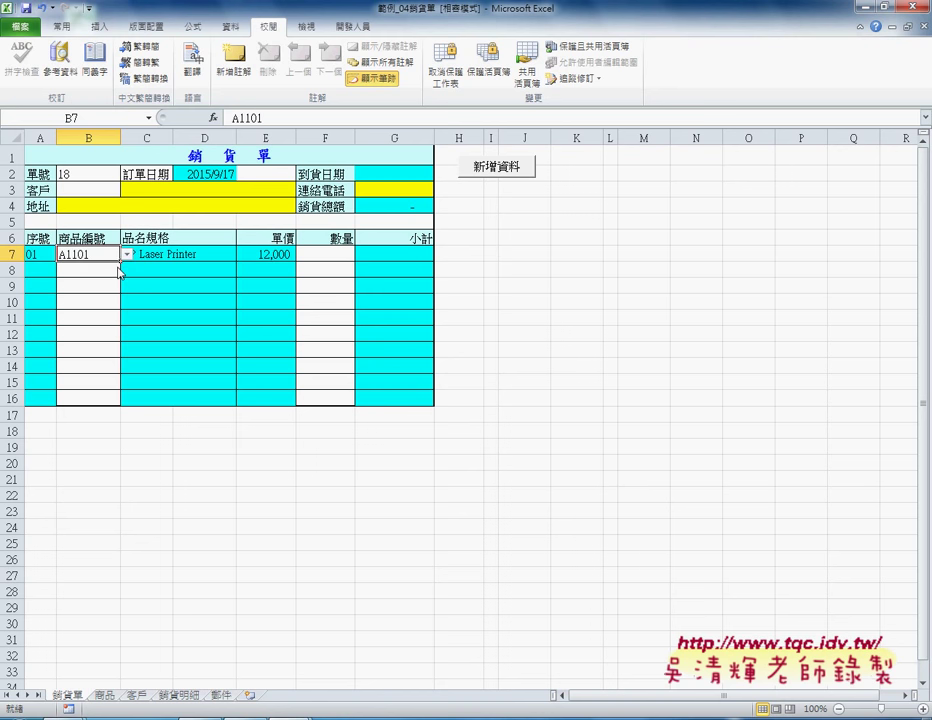
left_click(46, 258)
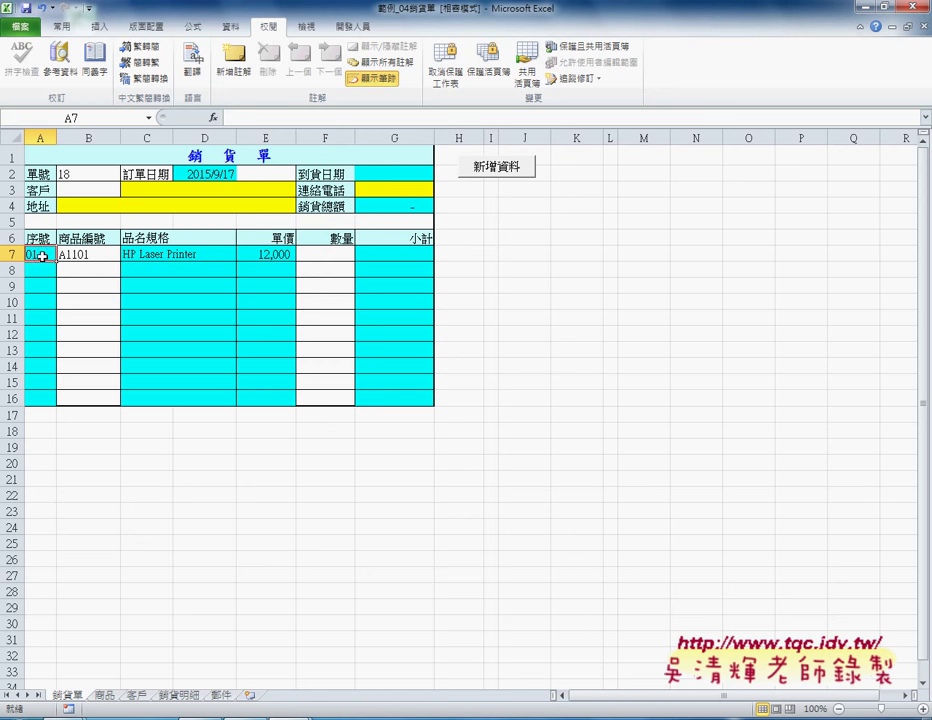
left_click(162, 253)
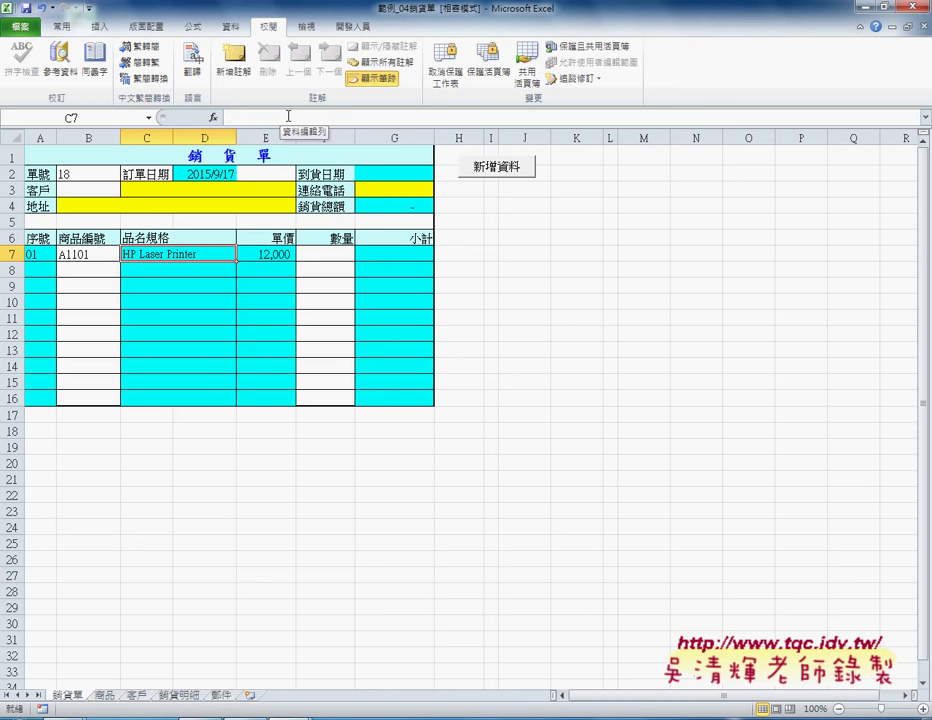
Set the row 7 quantity to 2.
left_click_drag(266, 254, 191, 254)
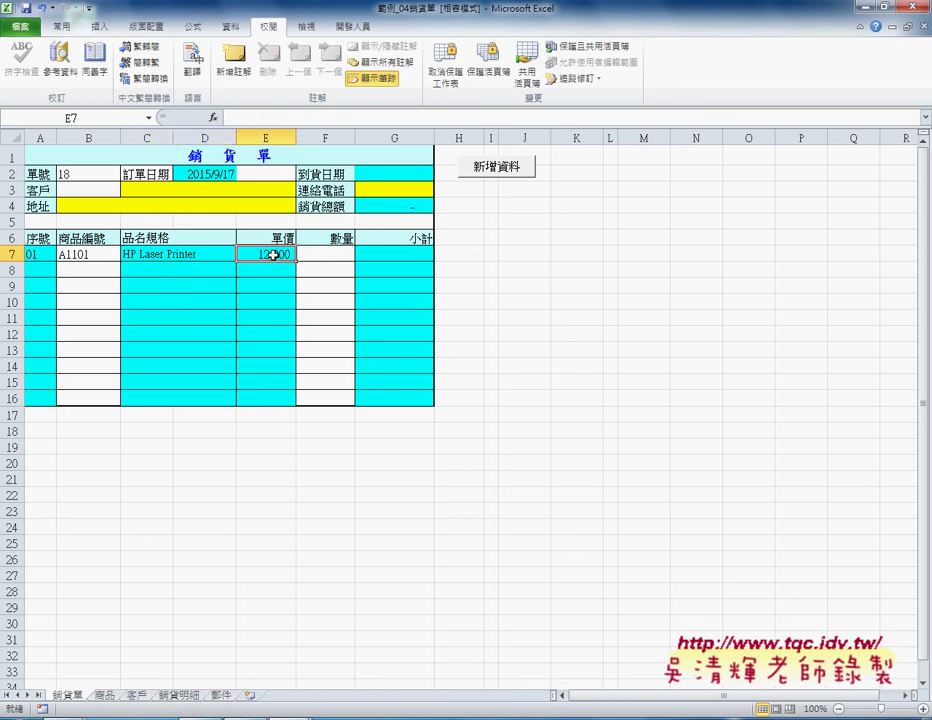
left_click(337, 254)
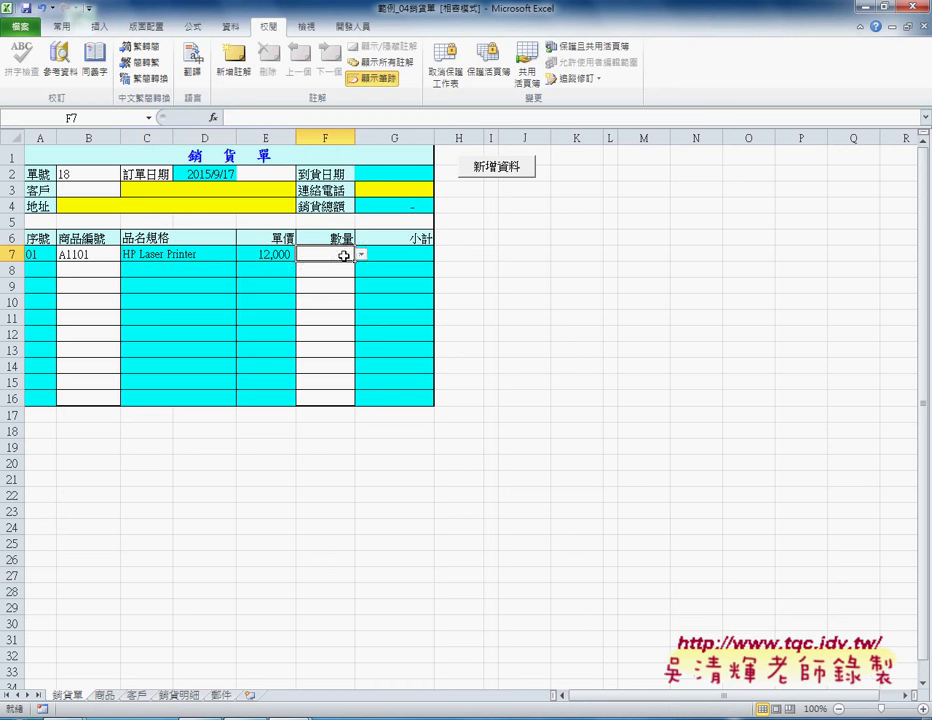
left_click(361, 254)
left_click(350, 275)
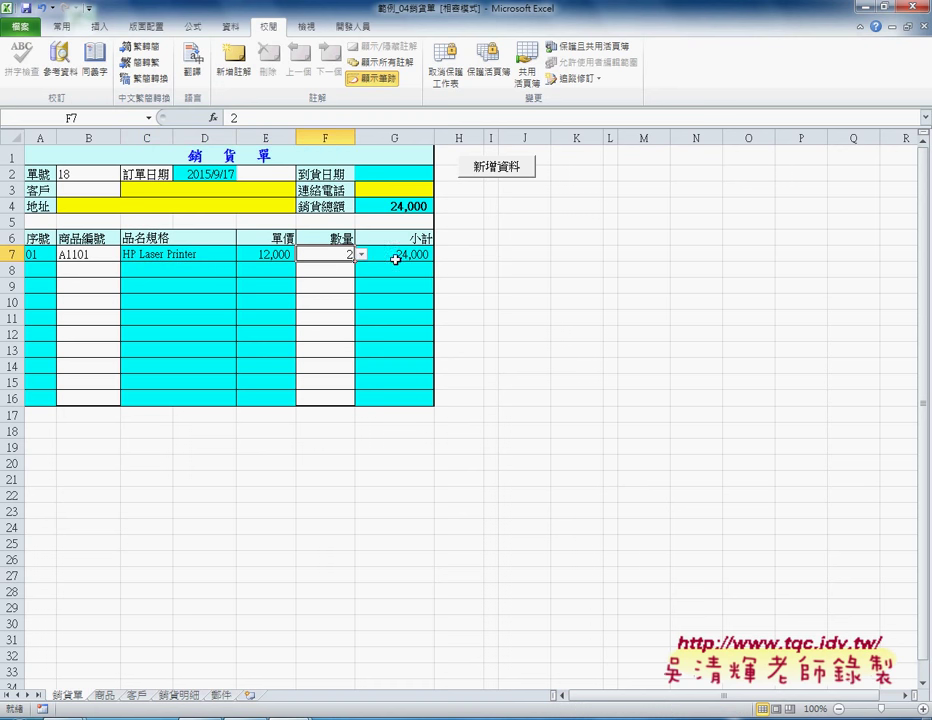
Choose delivery type 2急 件 in E2 and pick the customer in B3.
left_click(268, 174)
left_click(302, 174)
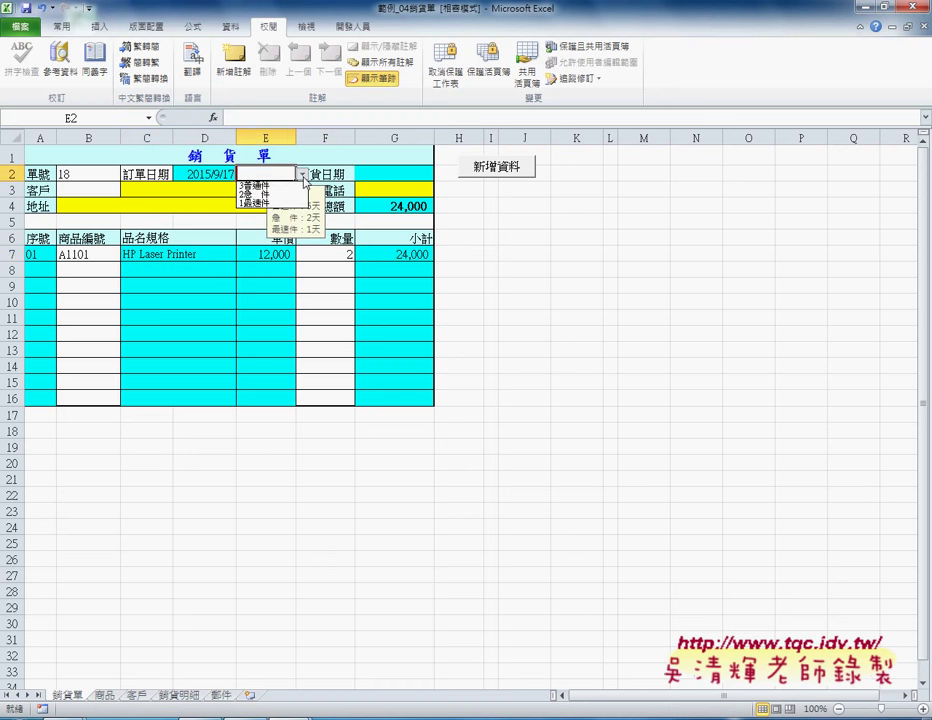
left_click(282, 201)
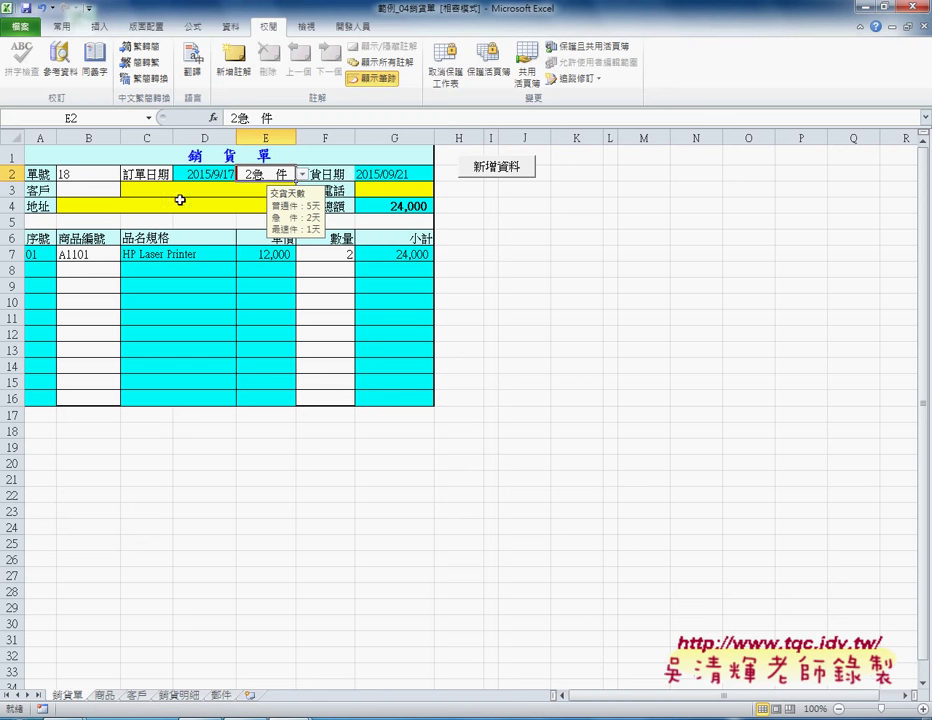
left_click(104, 190)
left_click(126, 189)
left_click(113, 210)
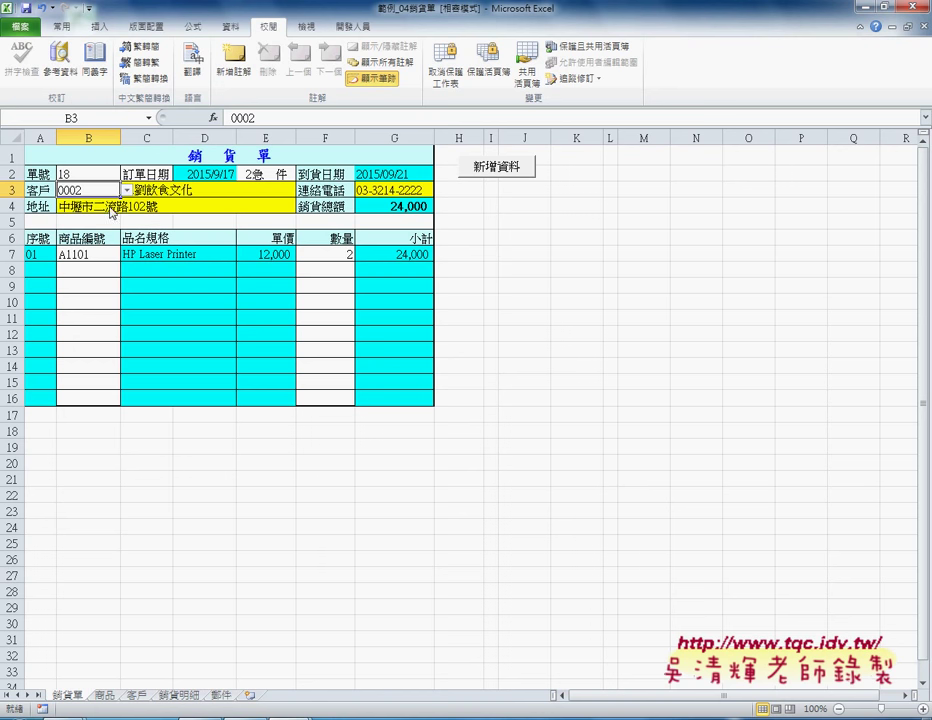
Add a second line of product A1101 with quantity 2, then view the 銷貨明細 sheet.
left_click(95, 269)
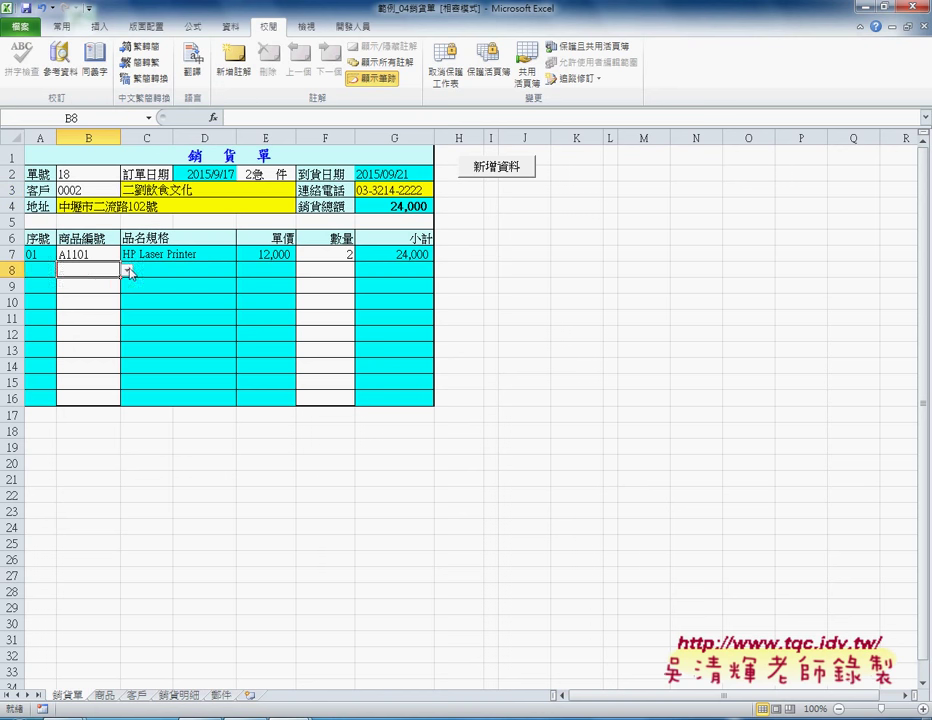
left_click(126, 271)
left_click(110, 287)
left_click(341, 272)
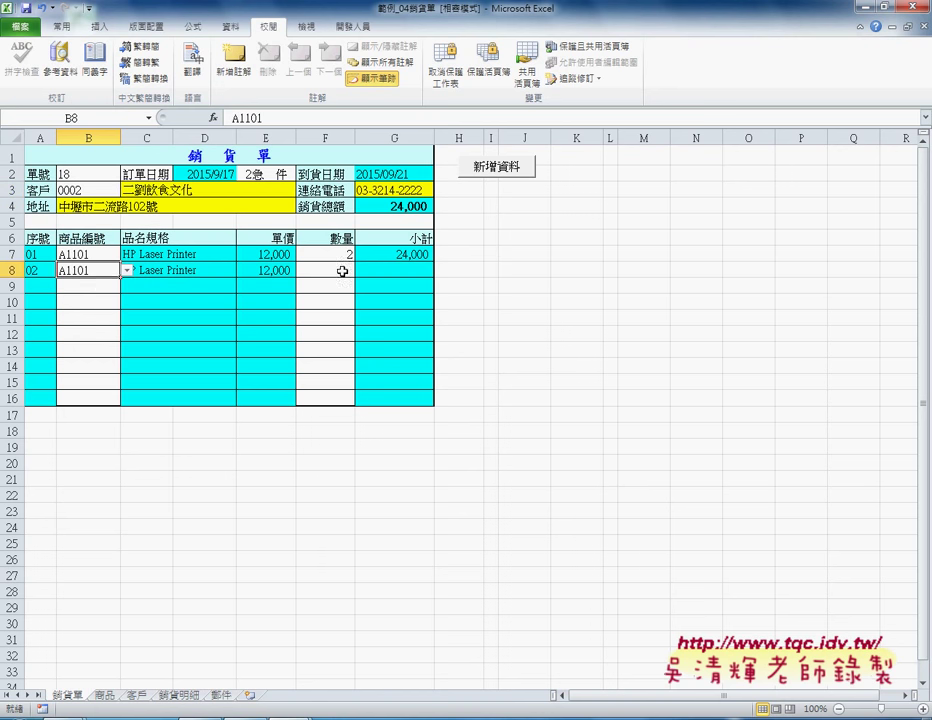
left_click(360, 271)
left_click(345, 295)
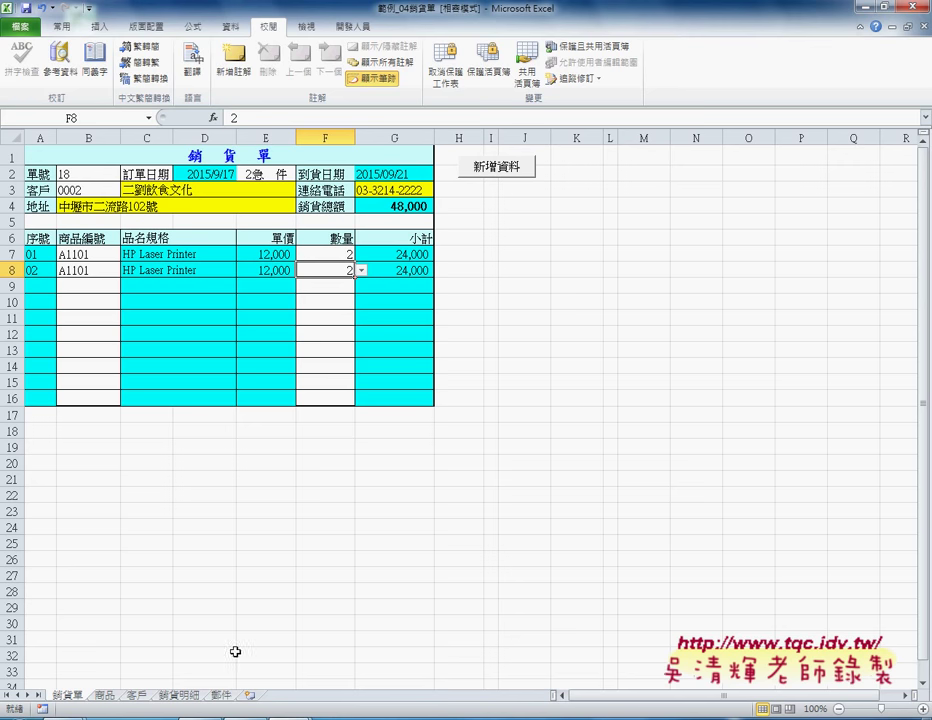
left_click(184, 697)
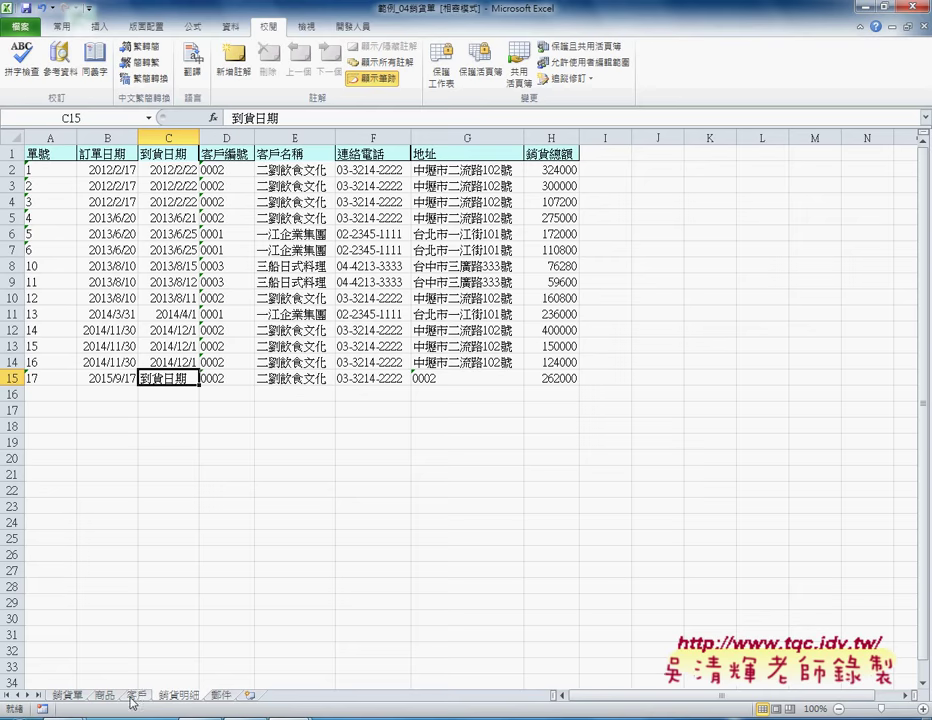
Return to the 銷貨單 order form and select order number cell B2.
left_click(70, 694)
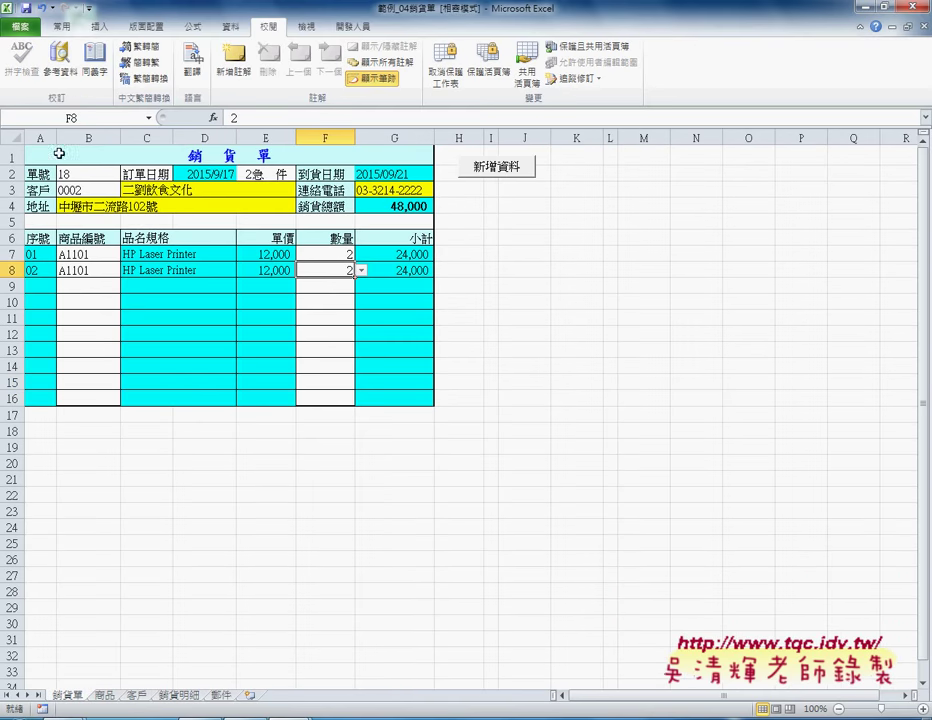
left_click(105, 173)
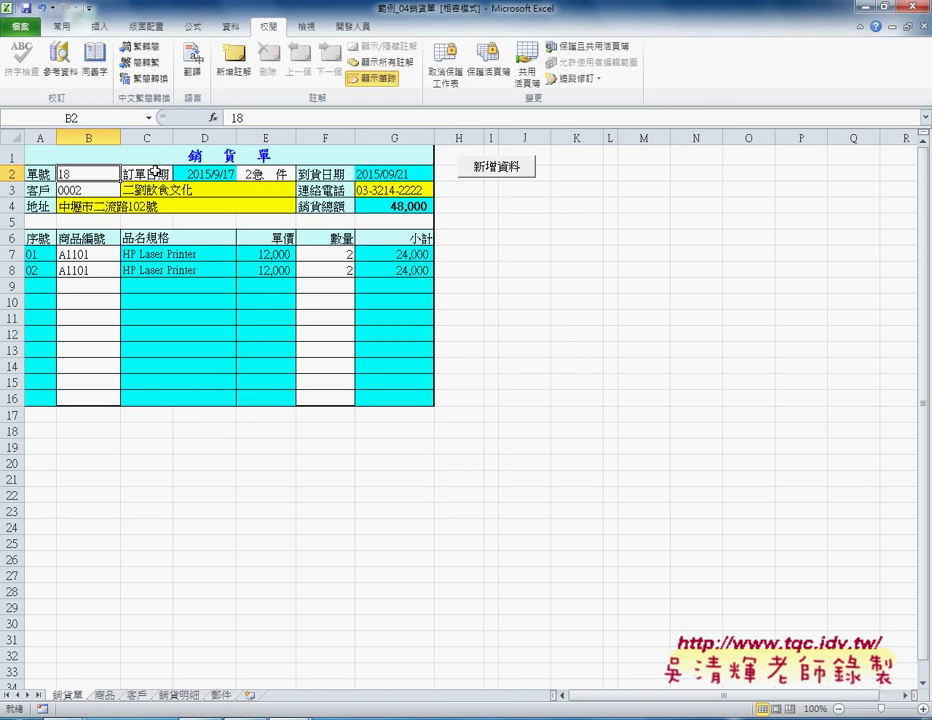
Record order 18 with the 新增資料 button, leaving a blank order 19, then select A1:G16.
left_click(505, 170)
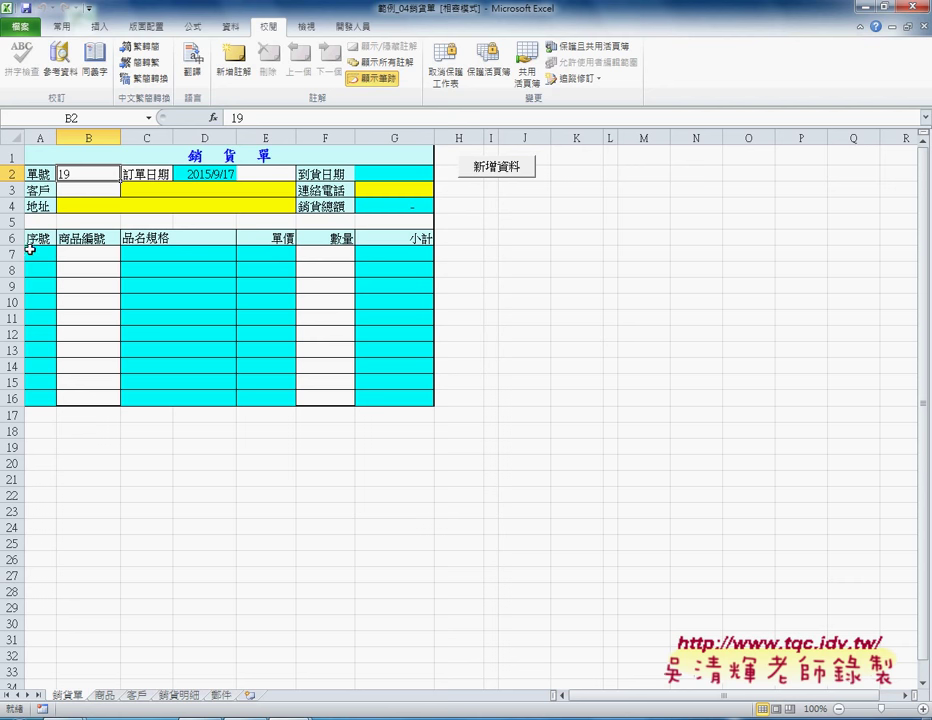
left_click_drag(44, 155, 274, 399)
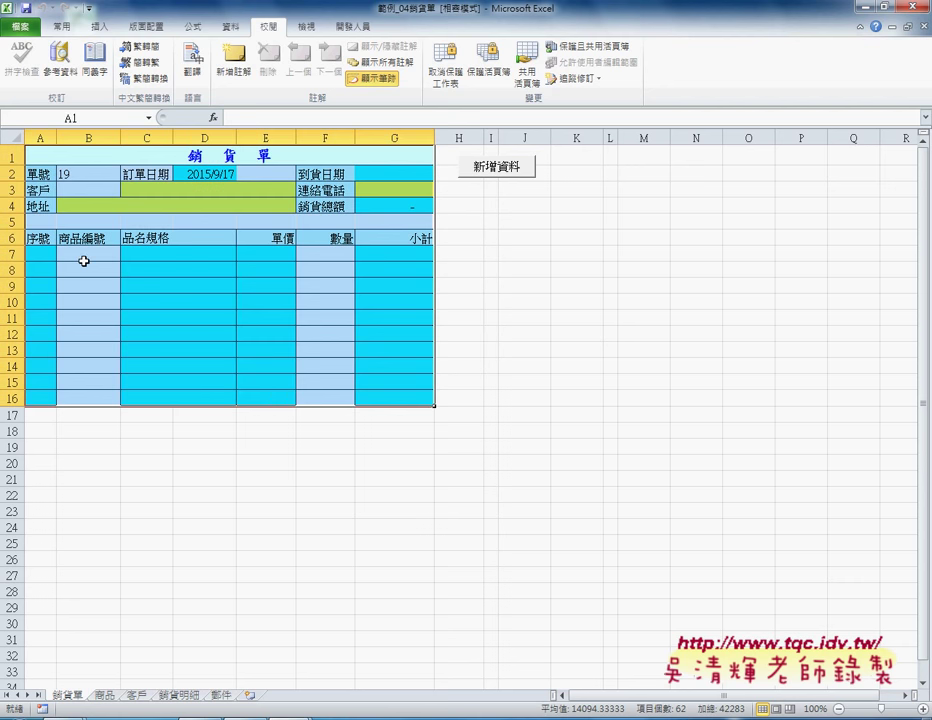
left_click_drag(79, 256, 88, 398)
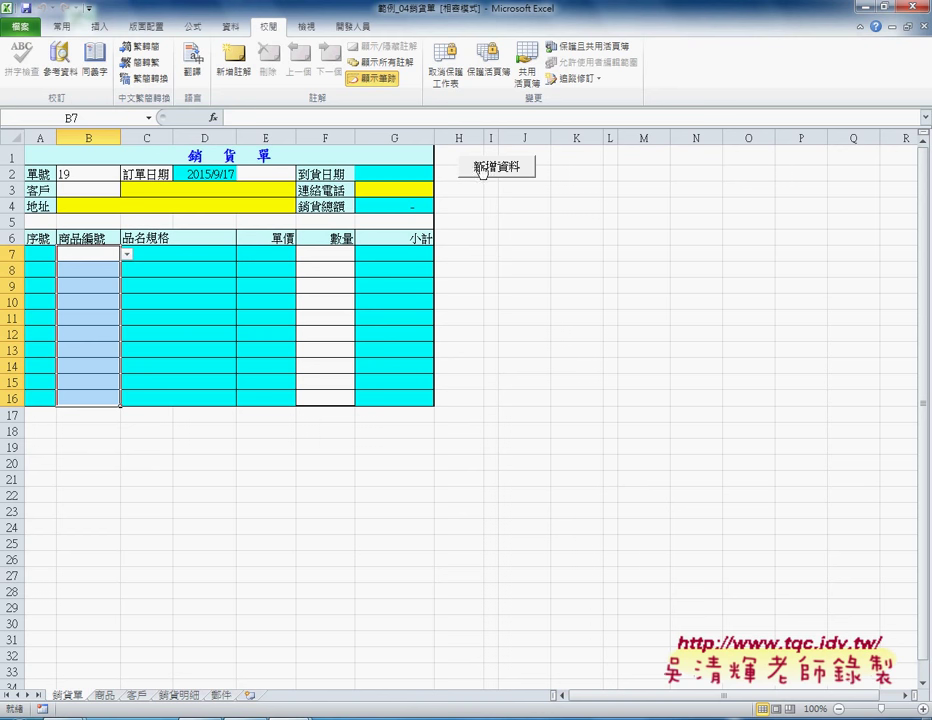
left_click(73, 172)
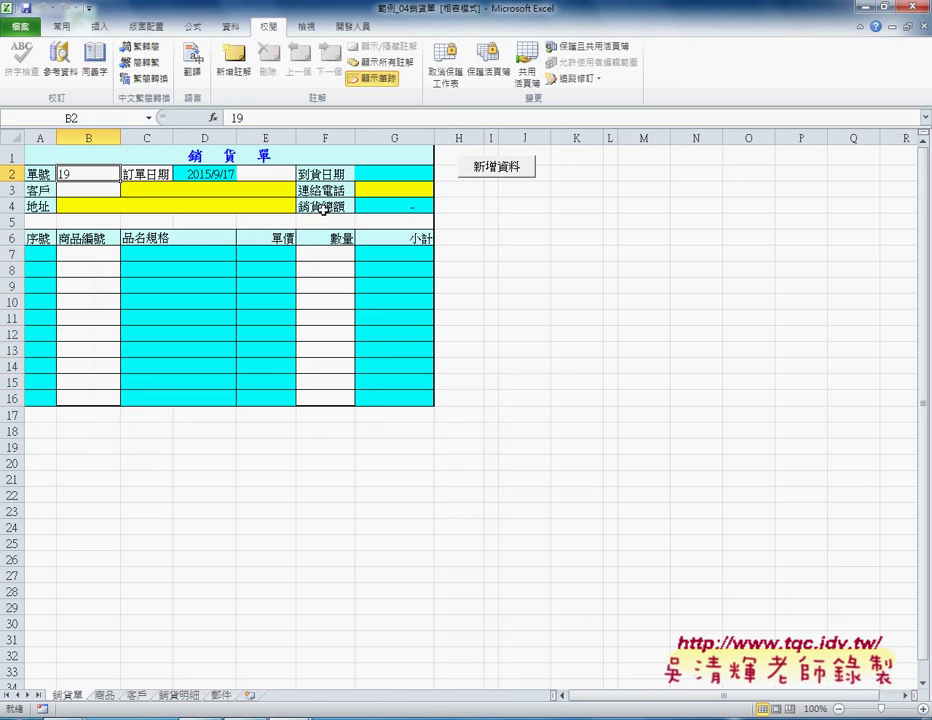